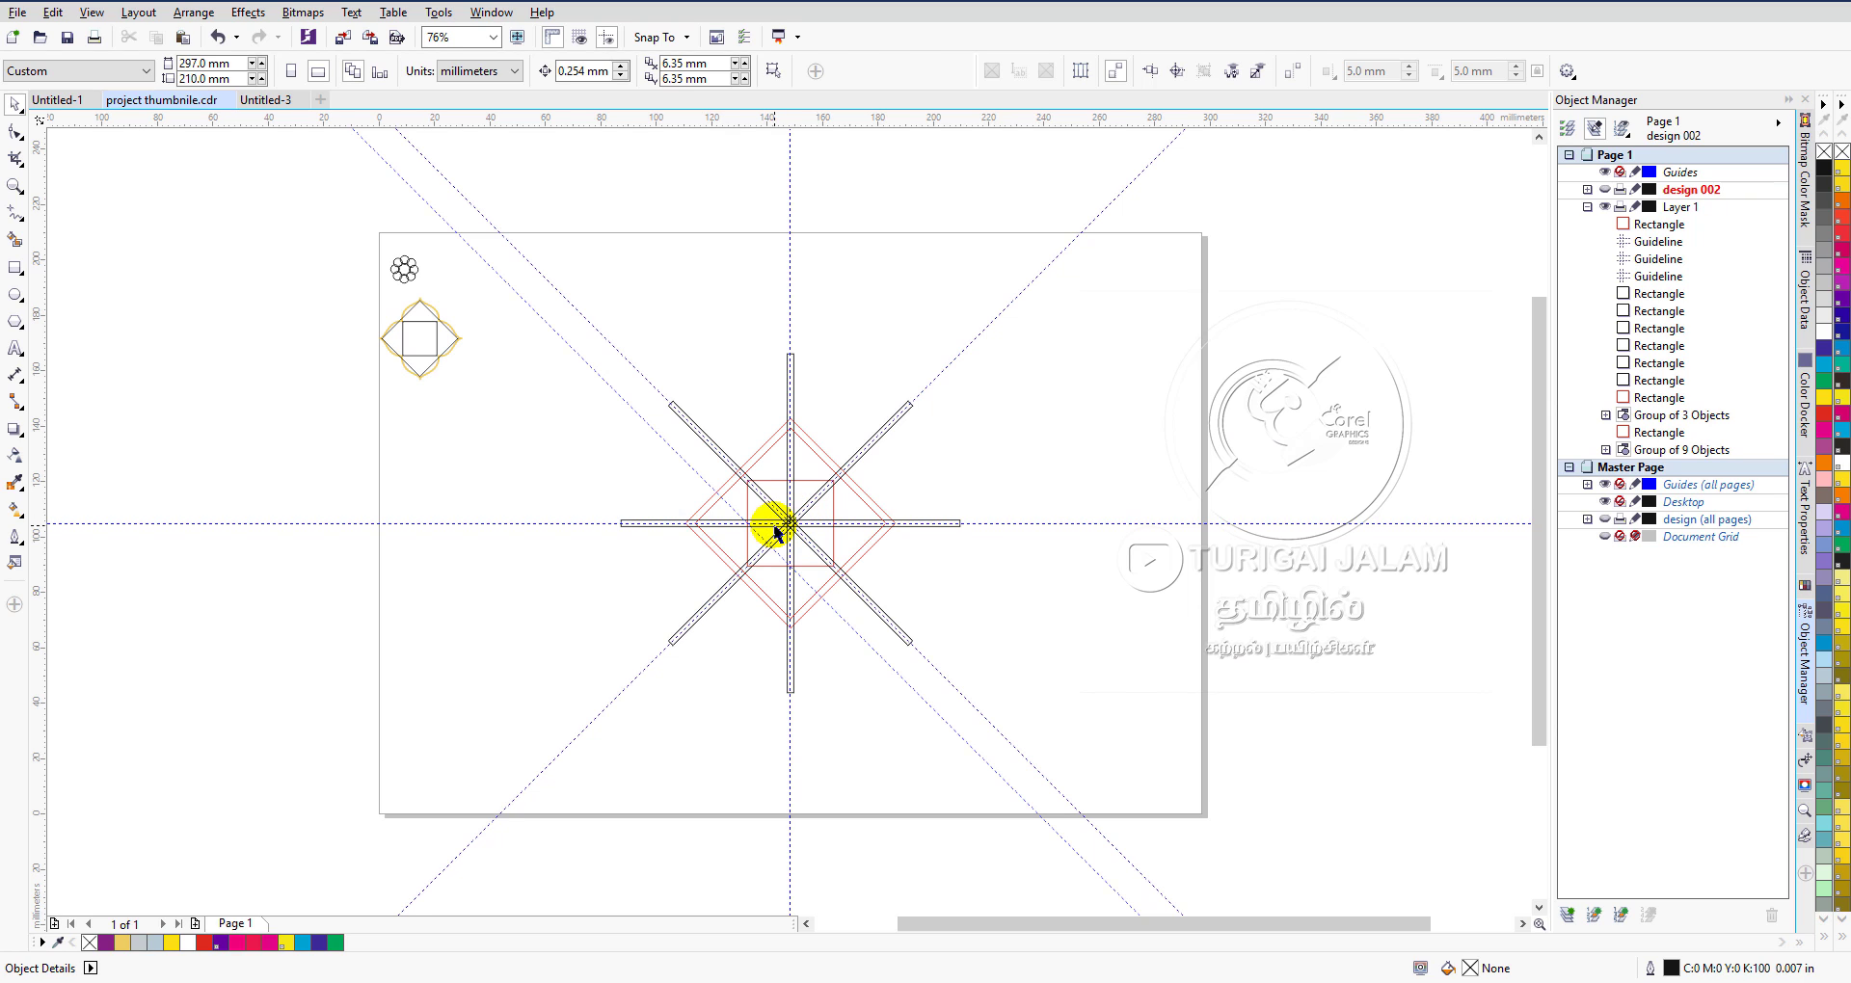
scroll(792, 525, "up", 2)
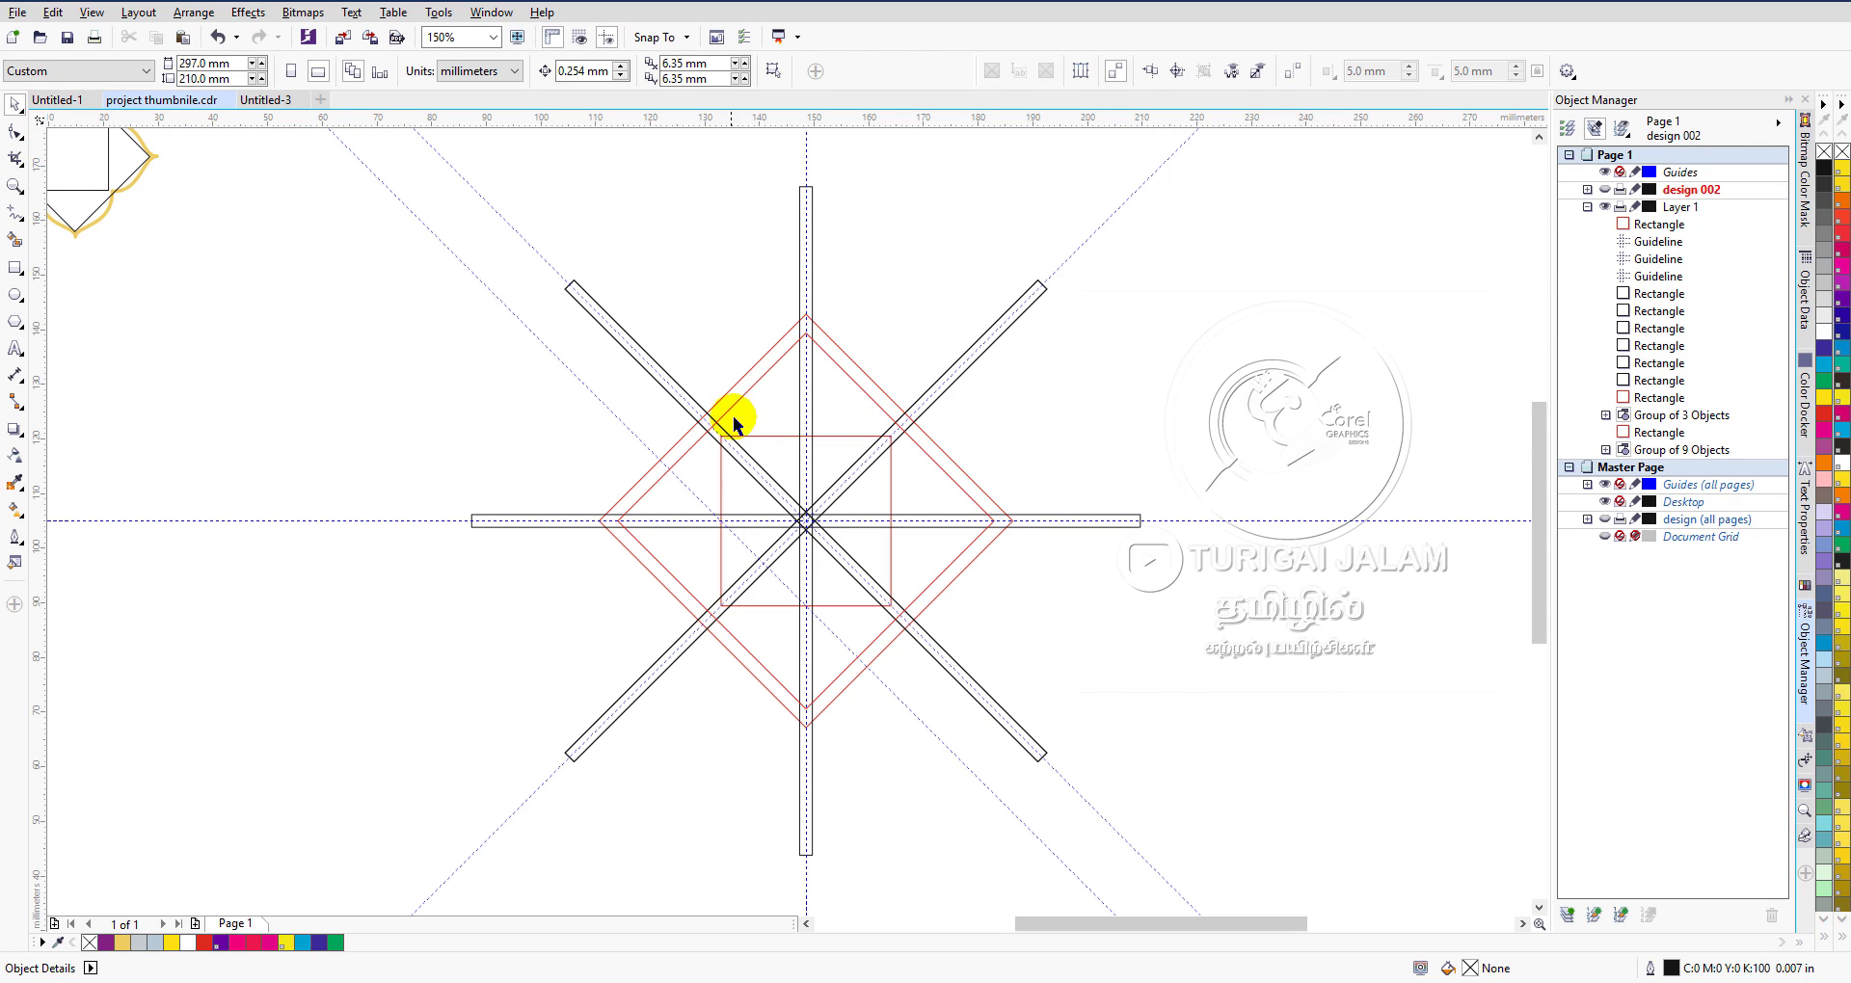
left_click(16, 276)
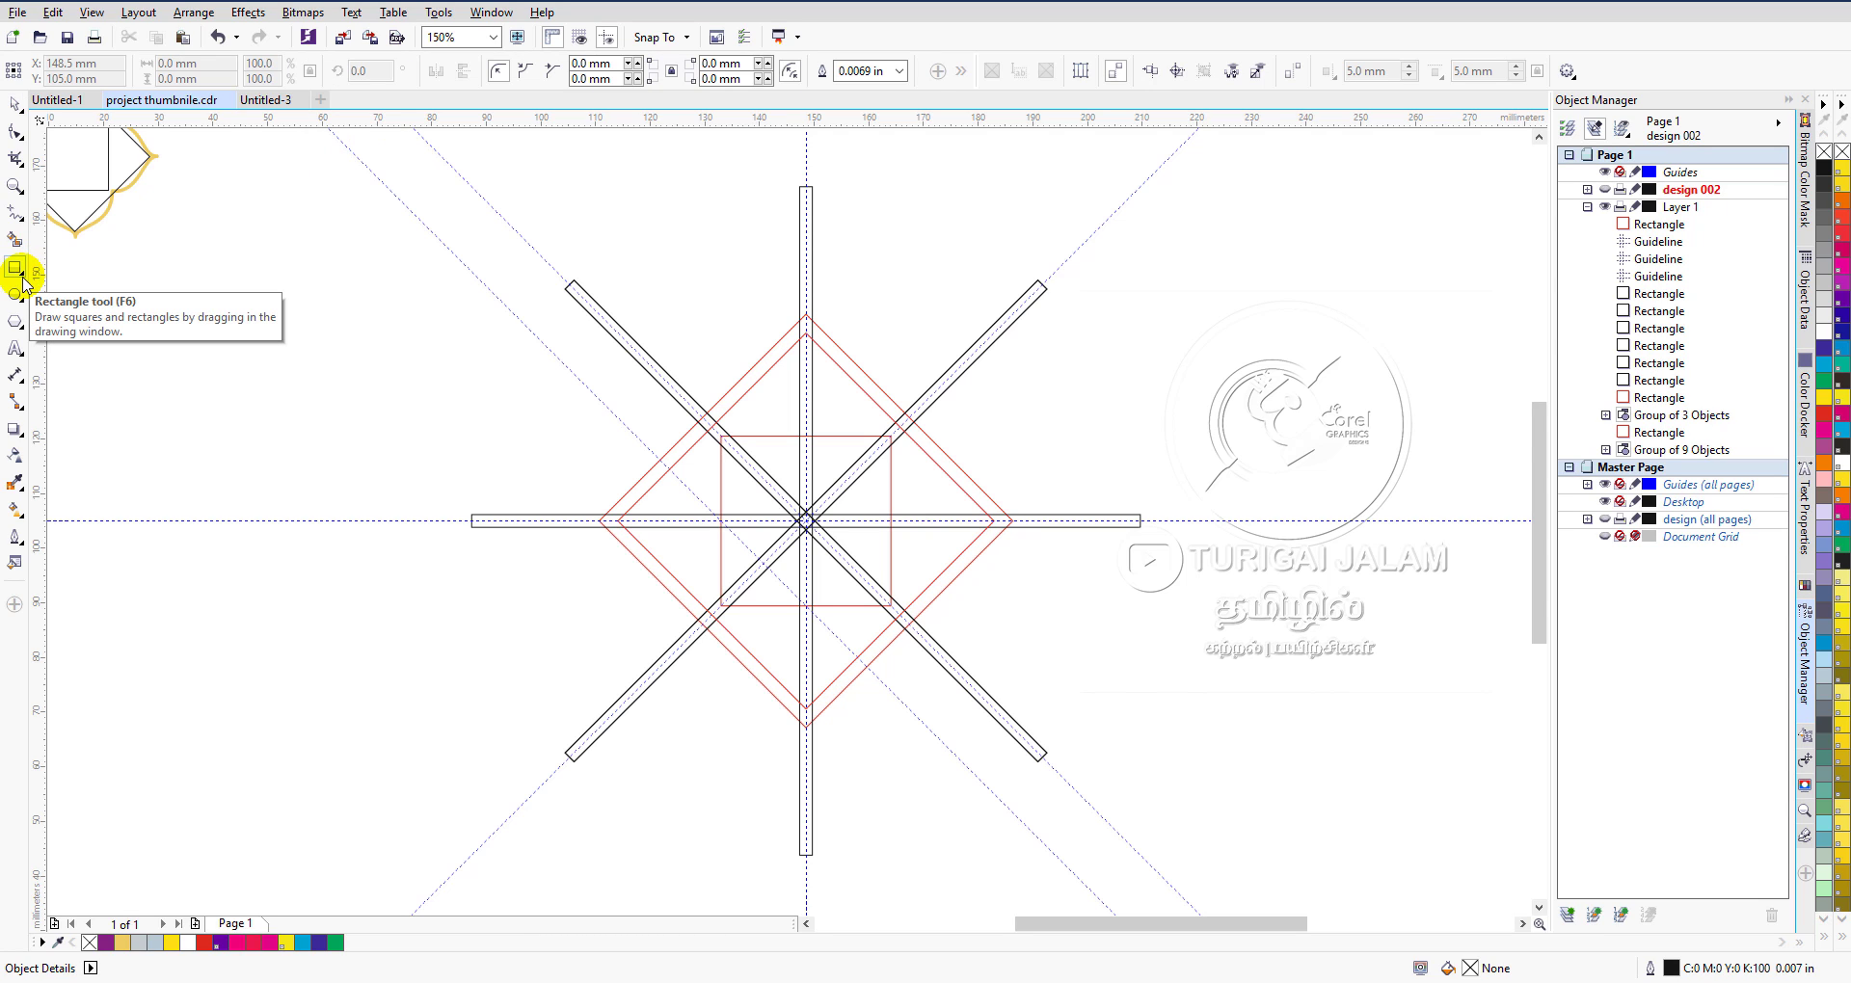
left_click(22, 113)
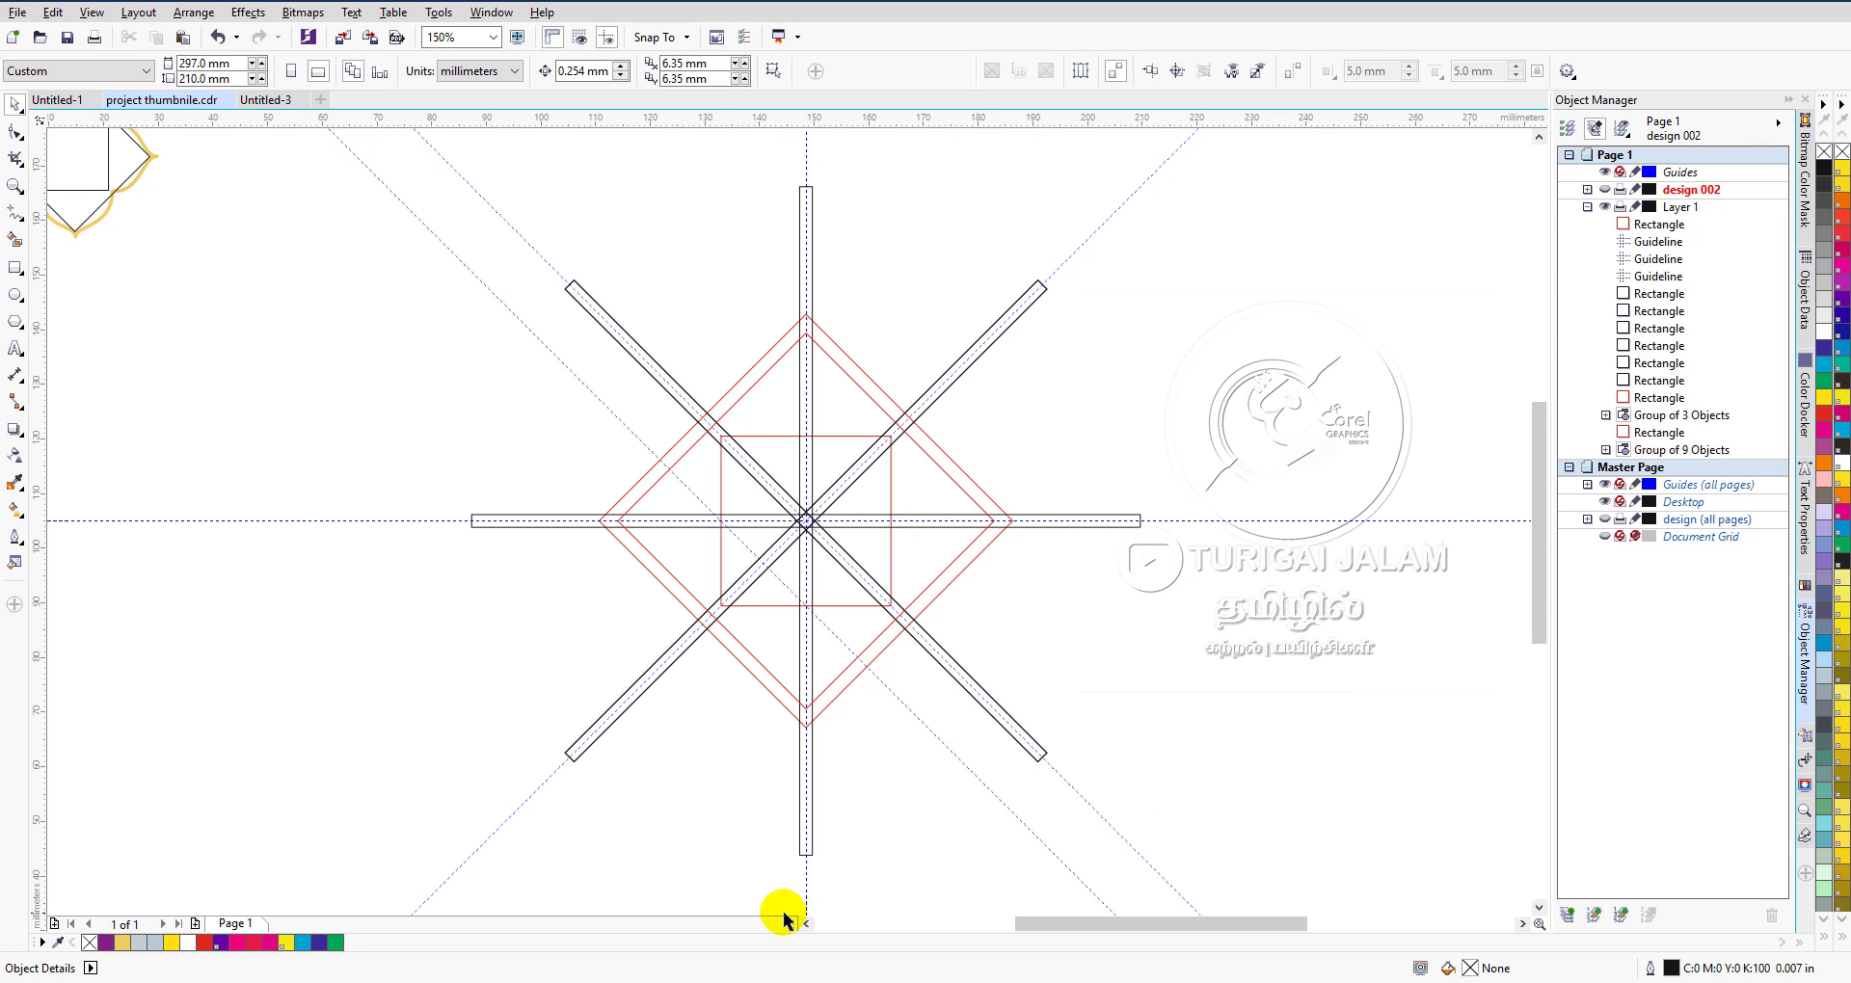
scroll(606, 289, "up", 2)
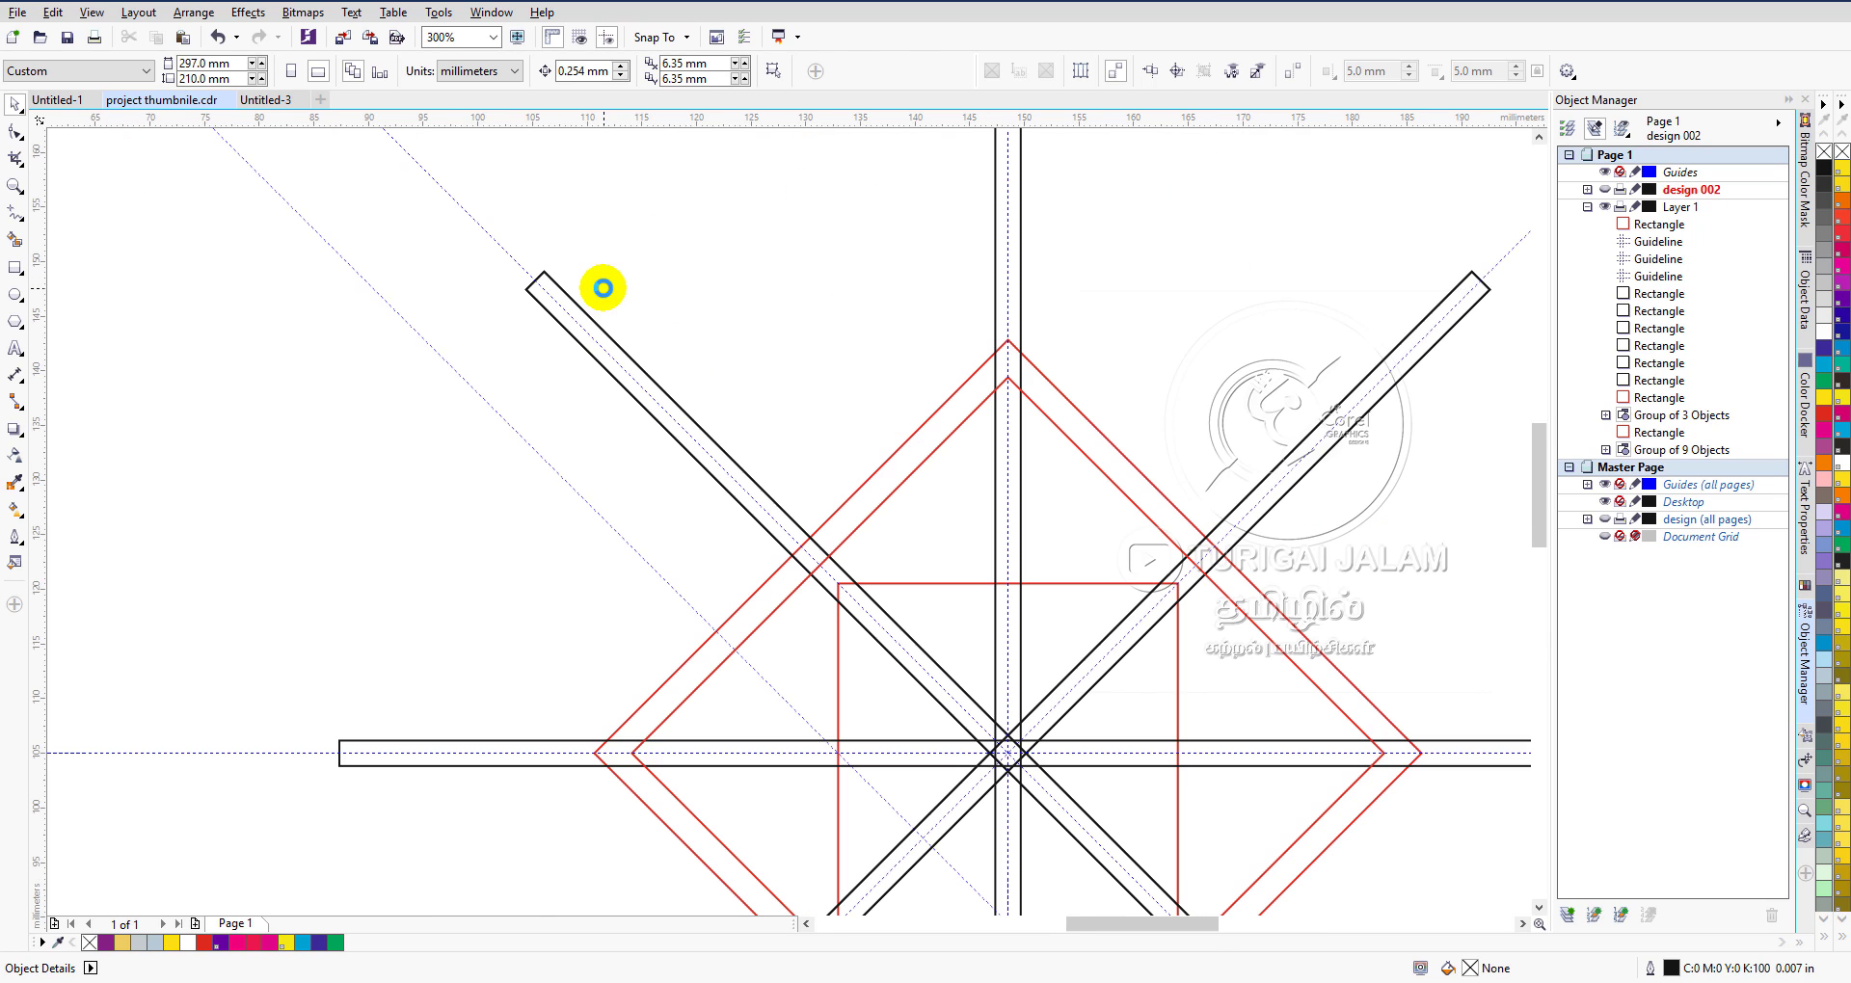
scroll(684, 457, "down", 2)
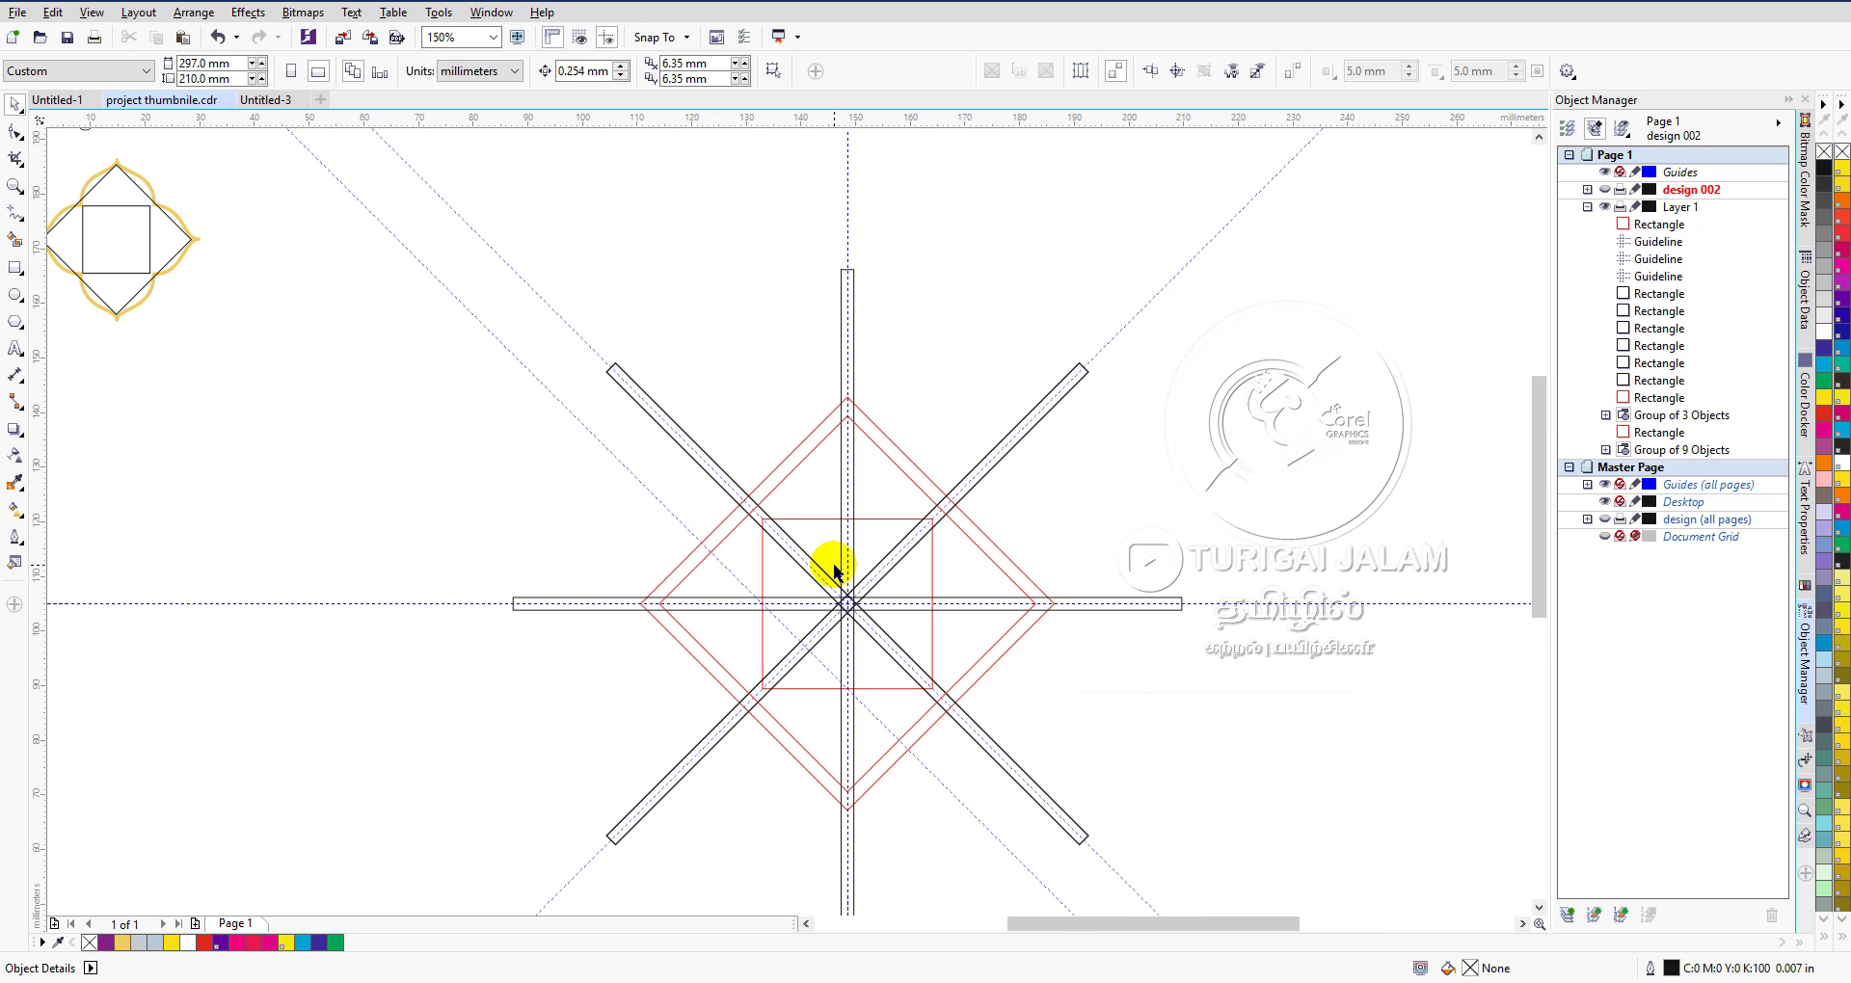
Select the outer red diamond and examine its size, rotation and upper corner on the vertical guideline.
left_click(792, 453)
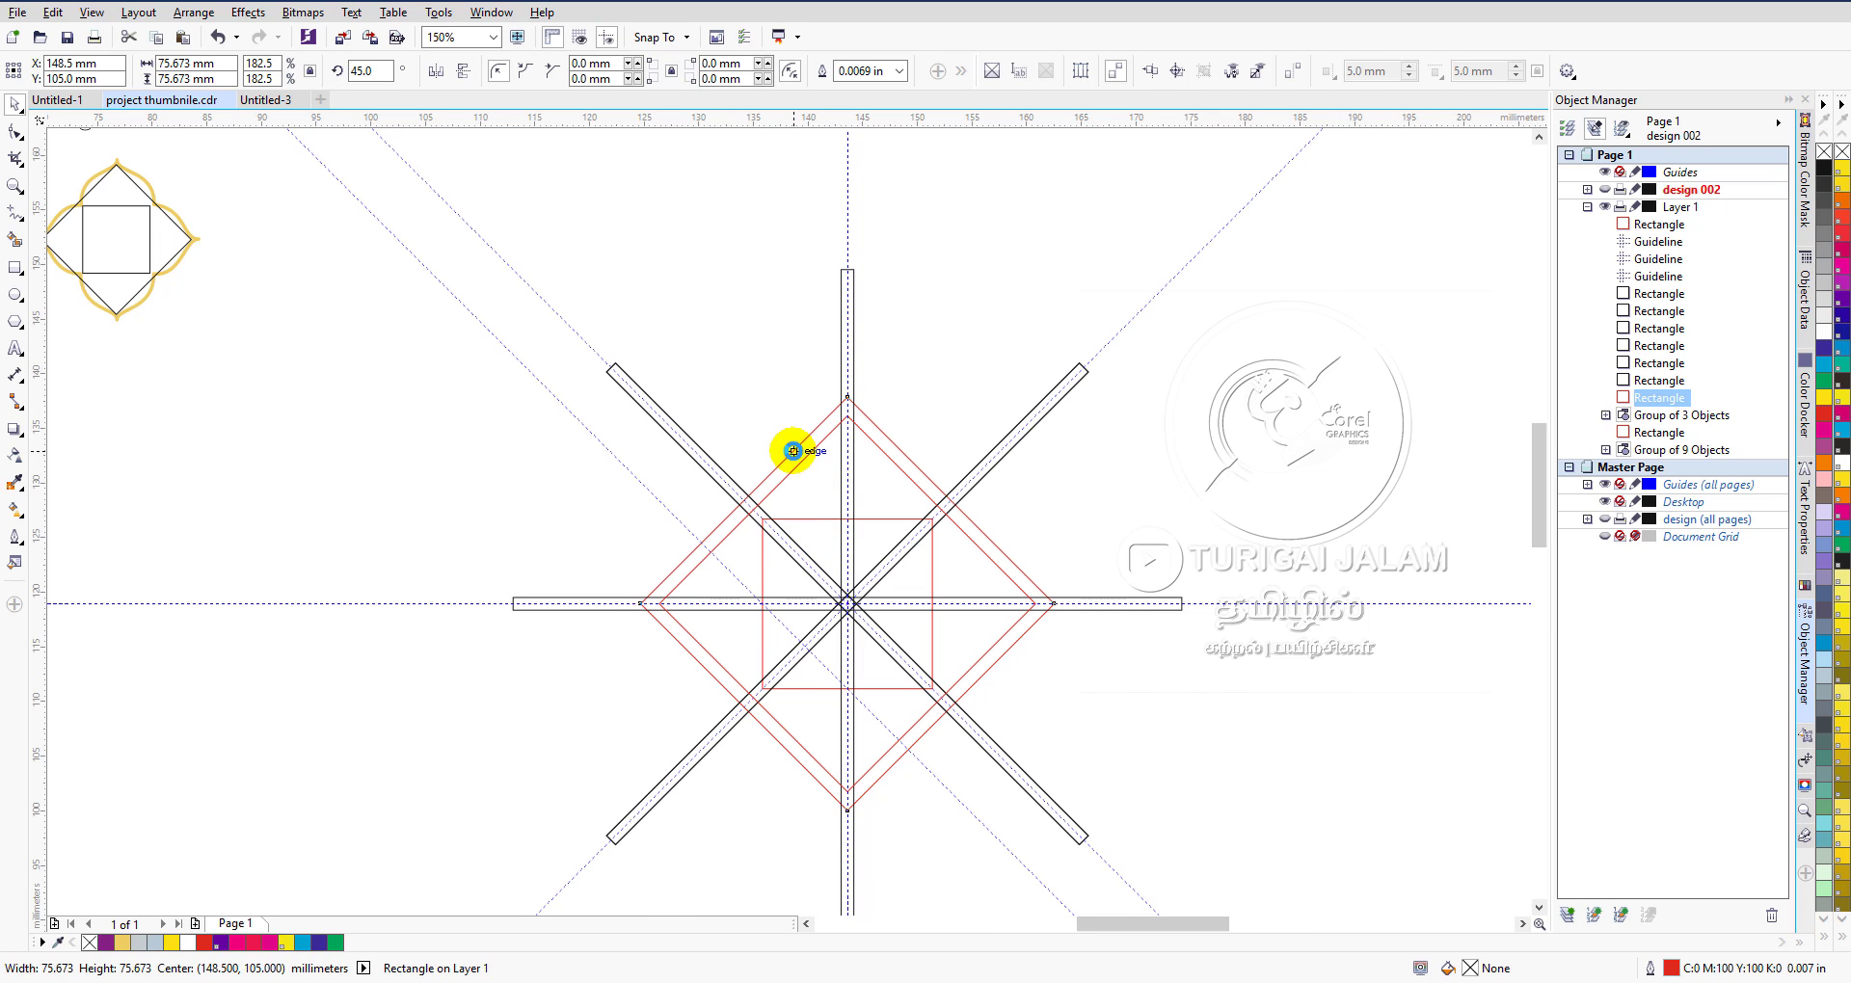
scroll(794, 450, "up", 2)
scroll(884, 344, "up", 2)
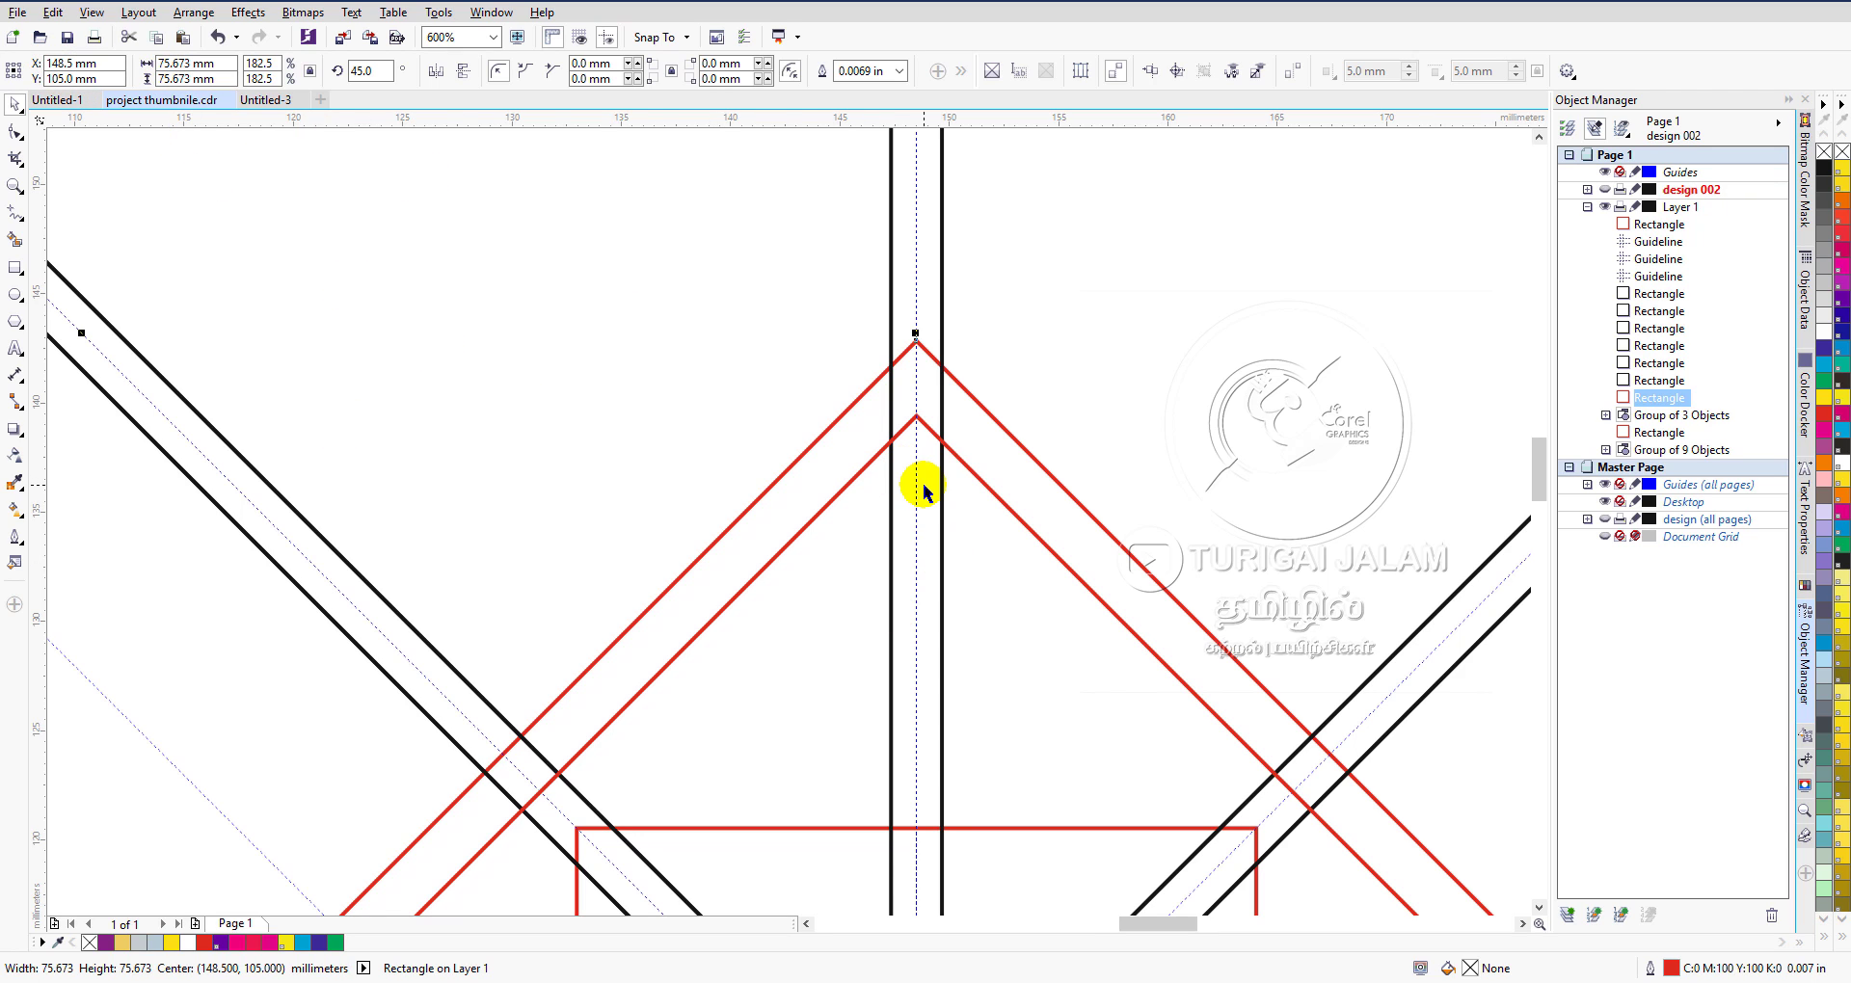
scroll(923, 489, "down", 1)
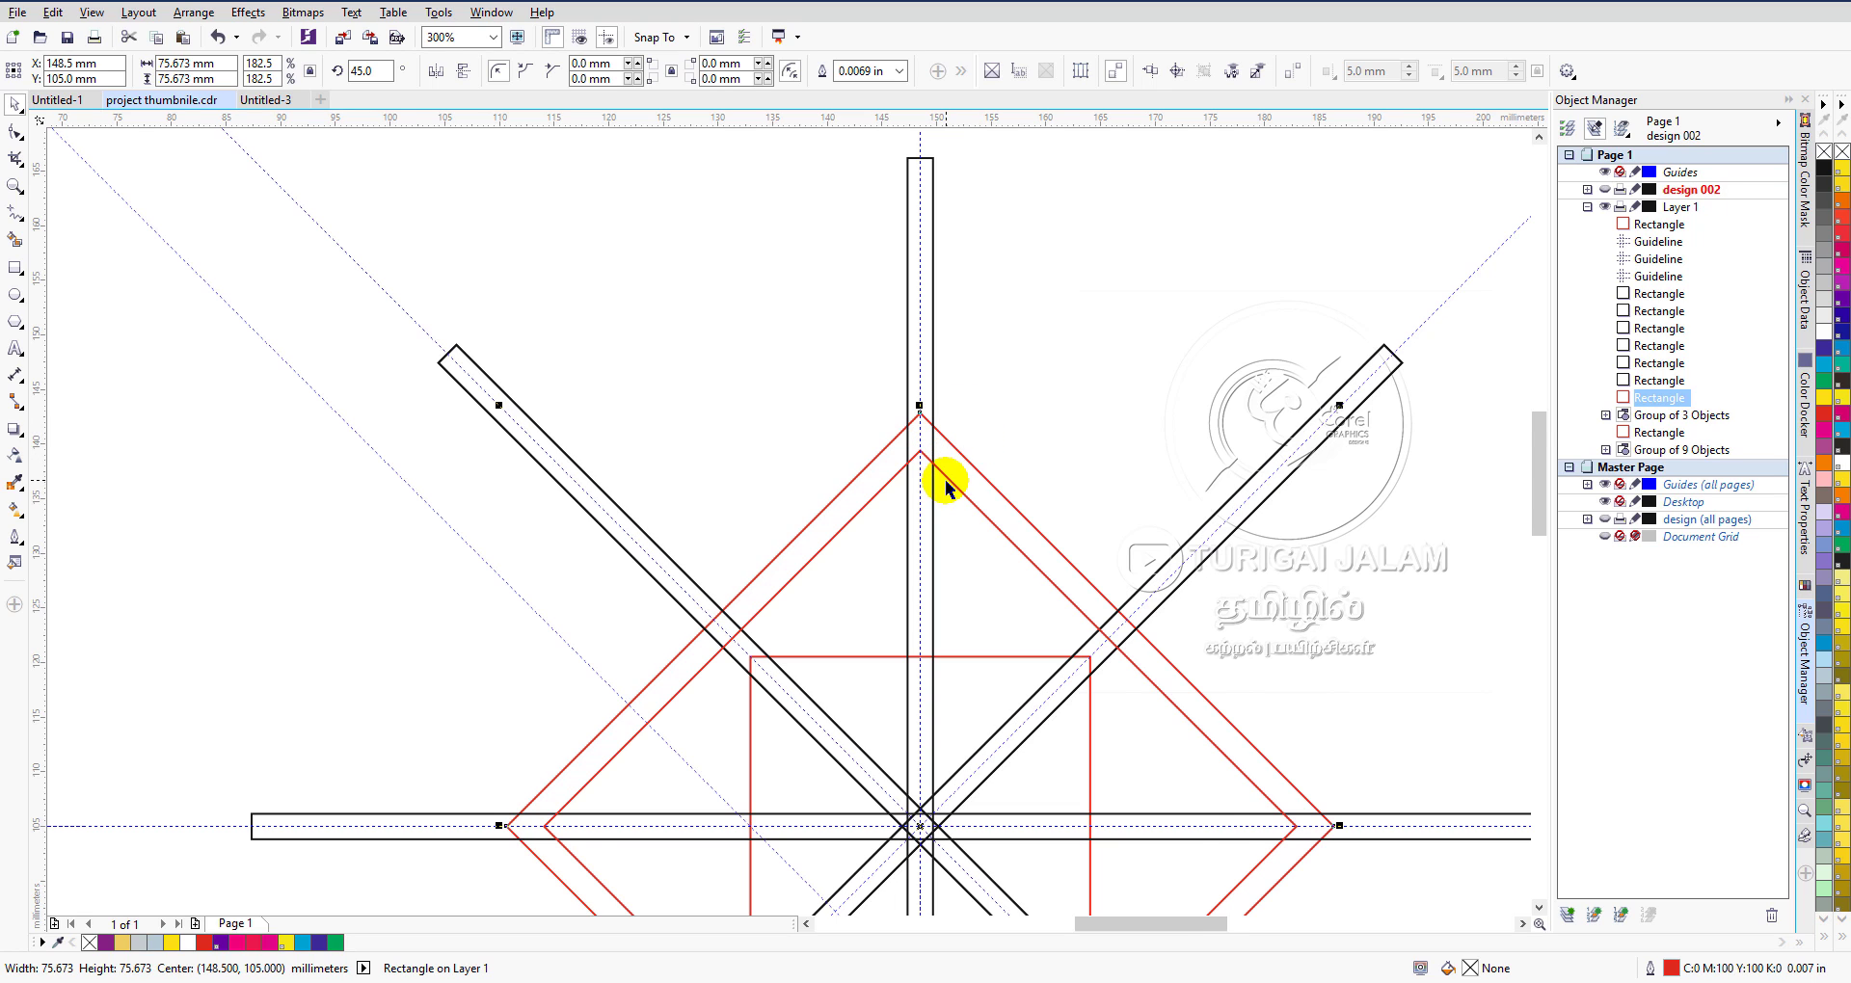
scroll(945, 477, "up", 2)
scroll(946, 449, "up", 2)
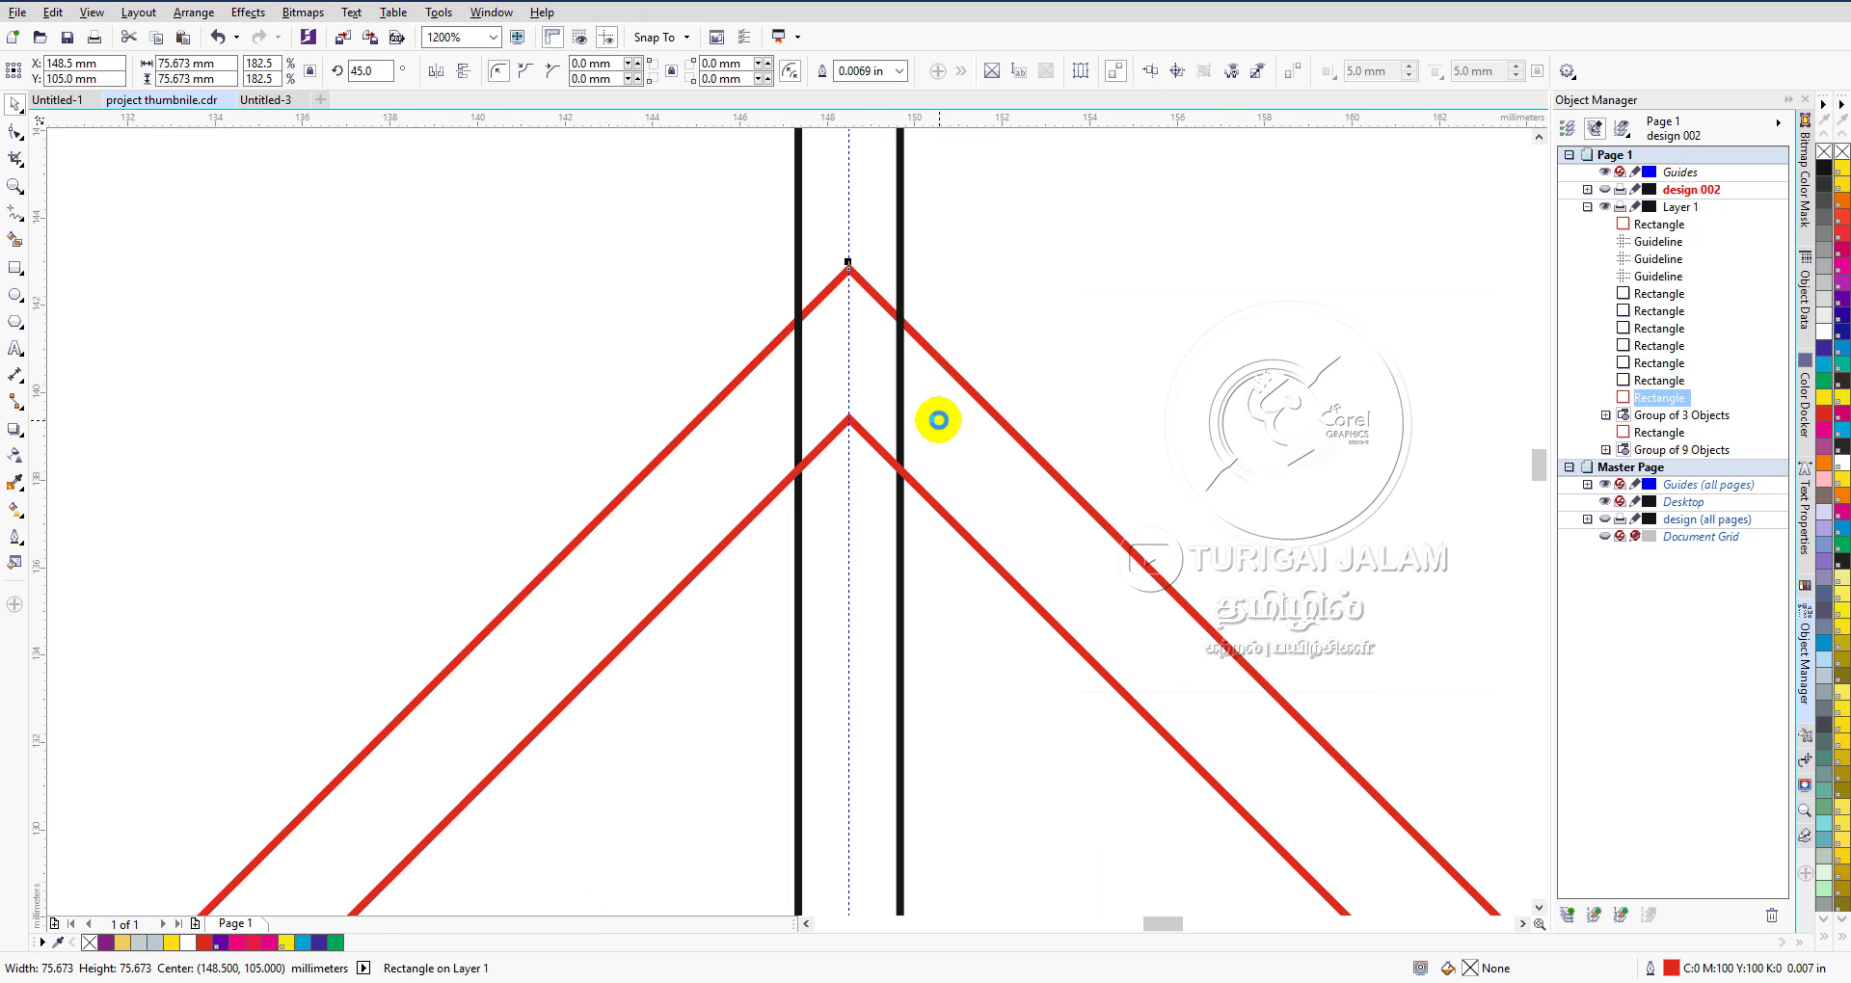
Select the inner red diamond and examine its size, its upper corner on the vertical guideline and its spacing from the outer diamond.
left_click(949, 518)
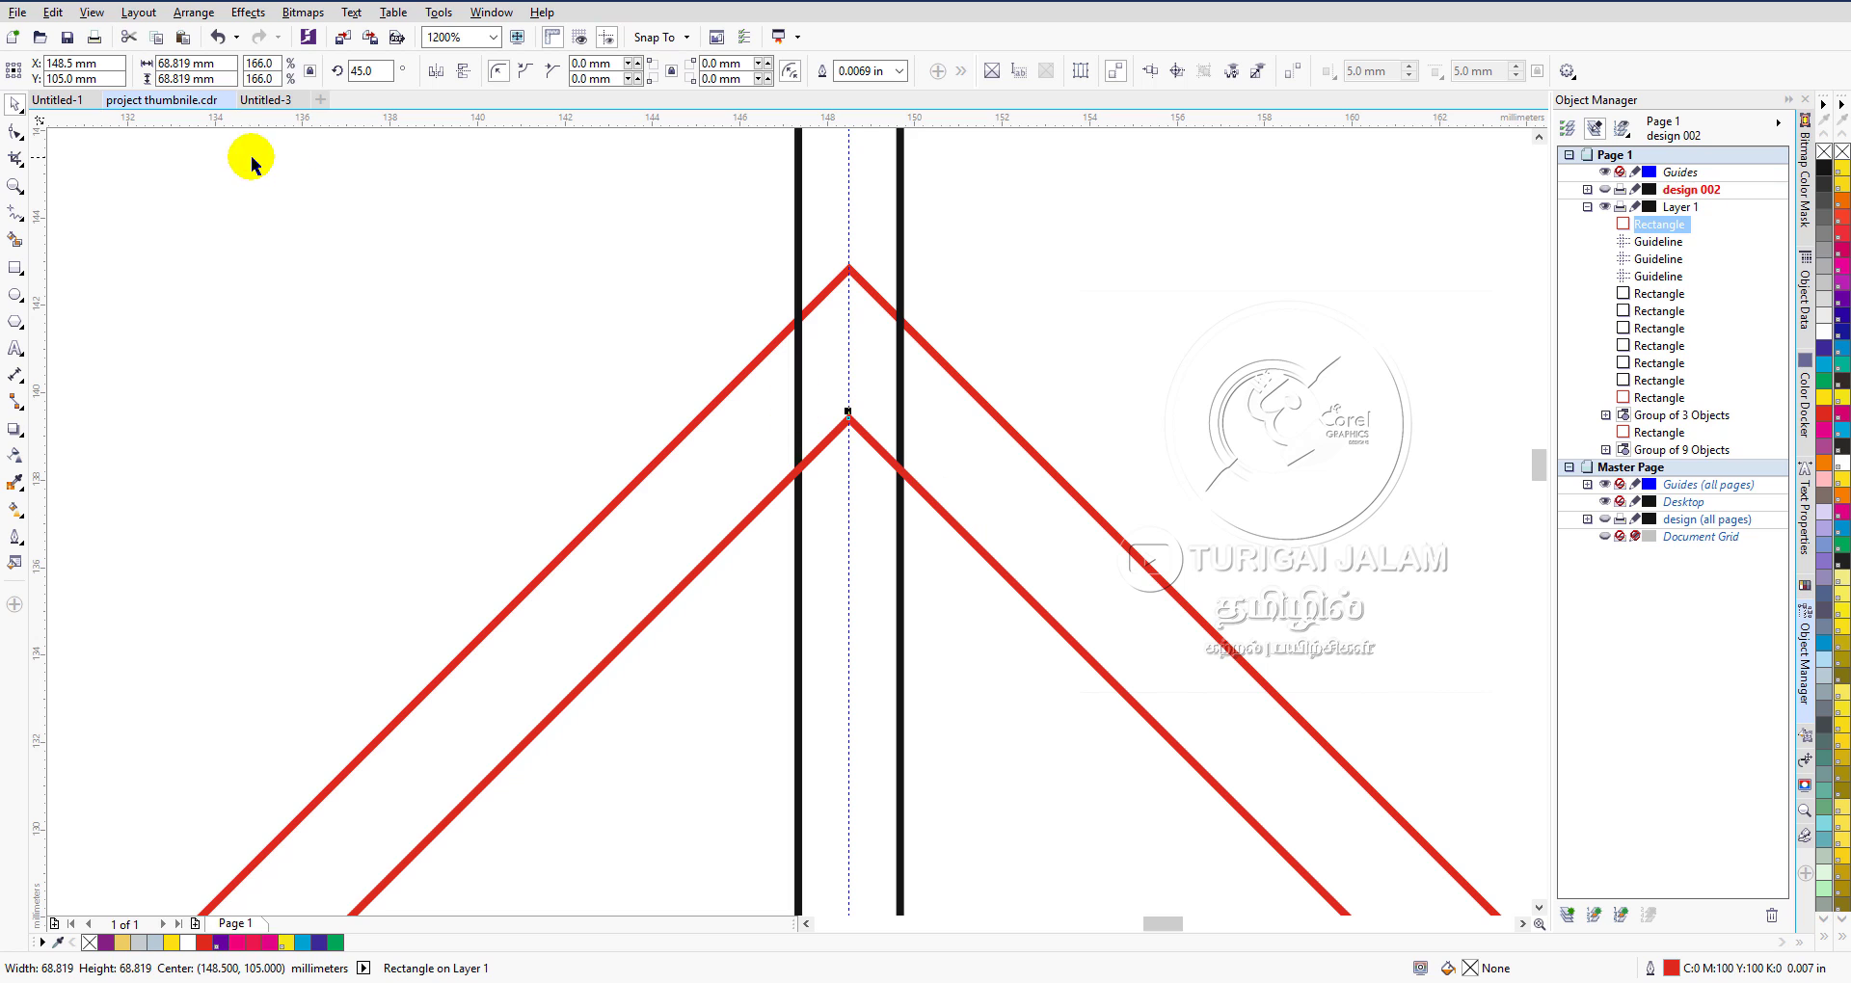
scroll(857, 285, "up", 3)
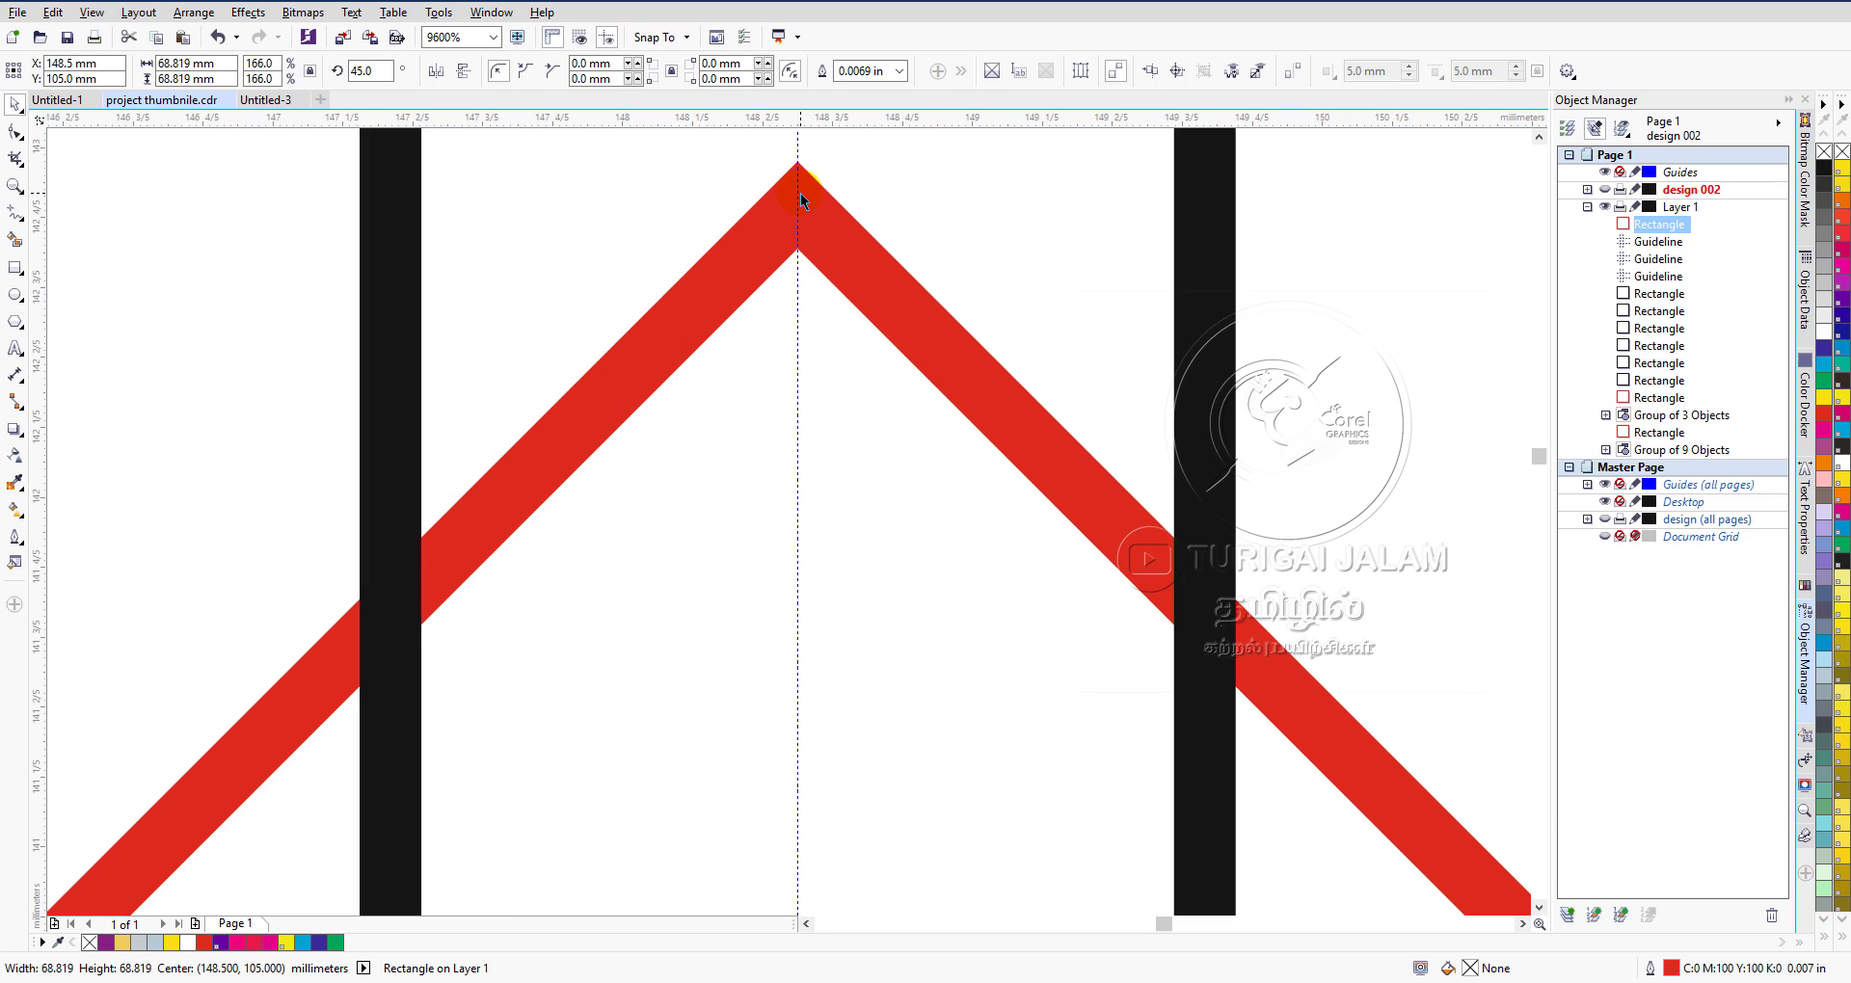
scroll(799, 192, "down", 4)
scroll(786, 358, "up", 1)
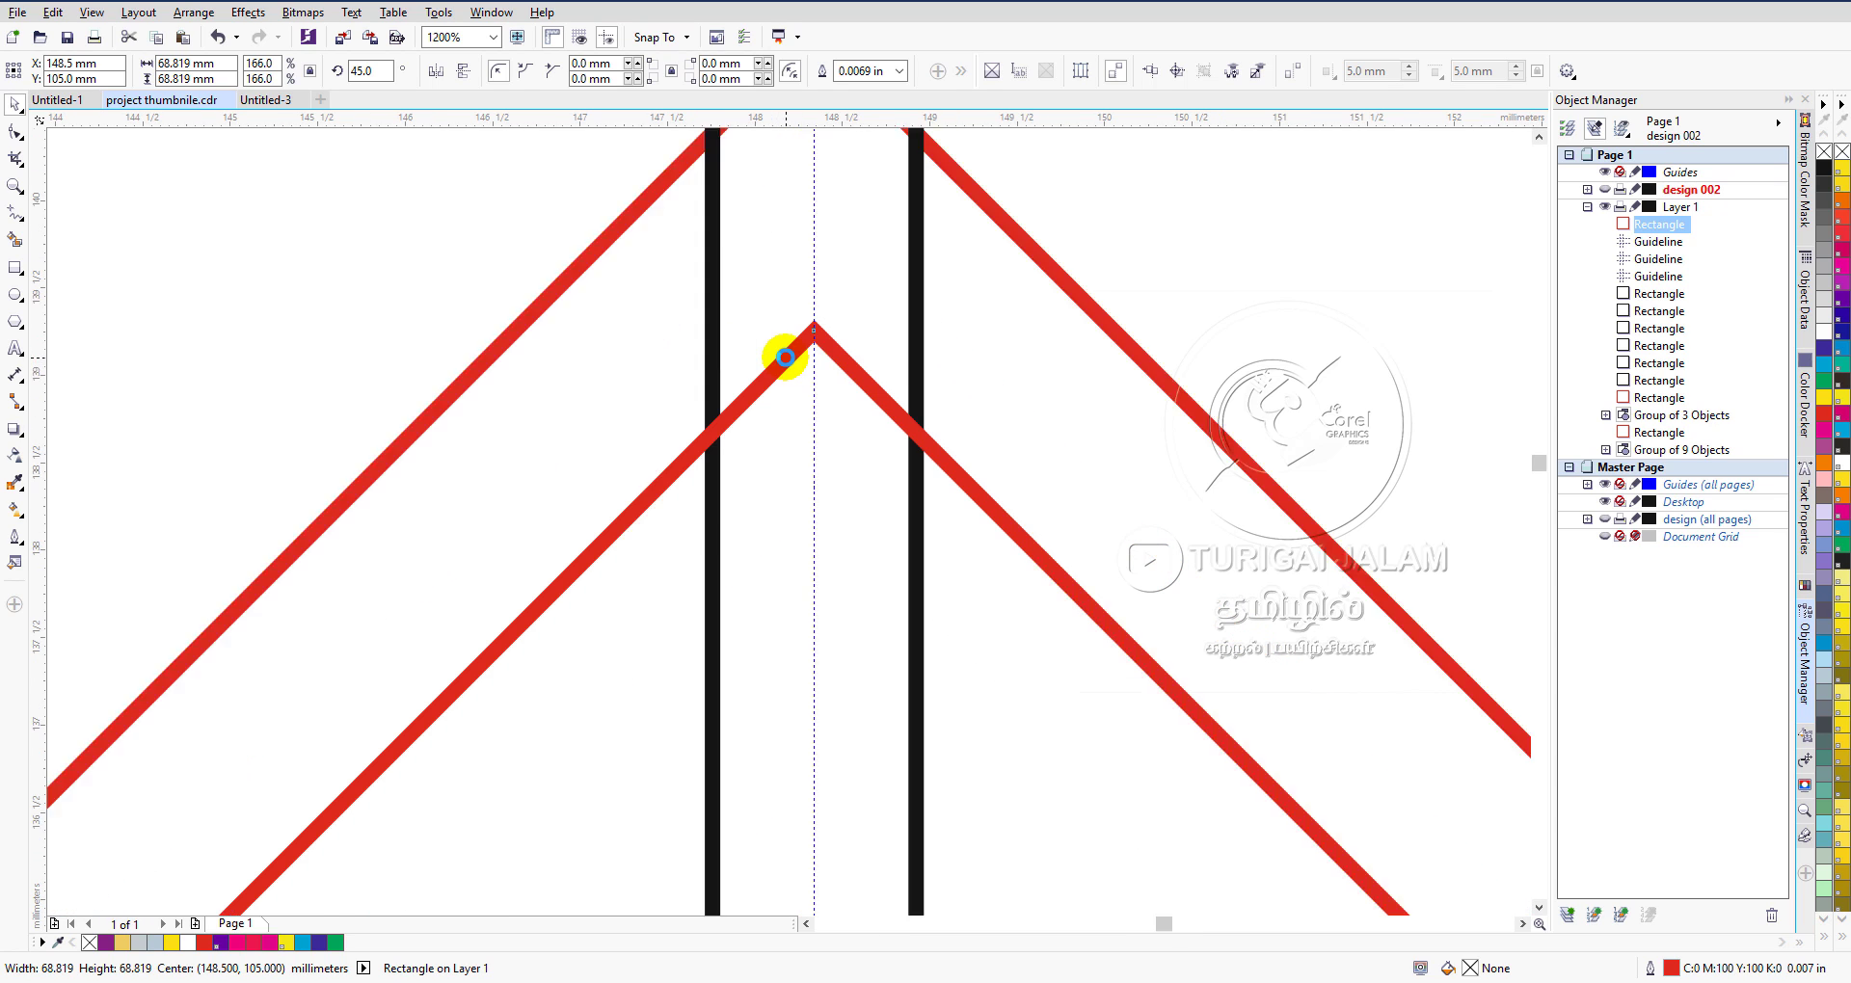
scroll(786, 358, "up", 2)
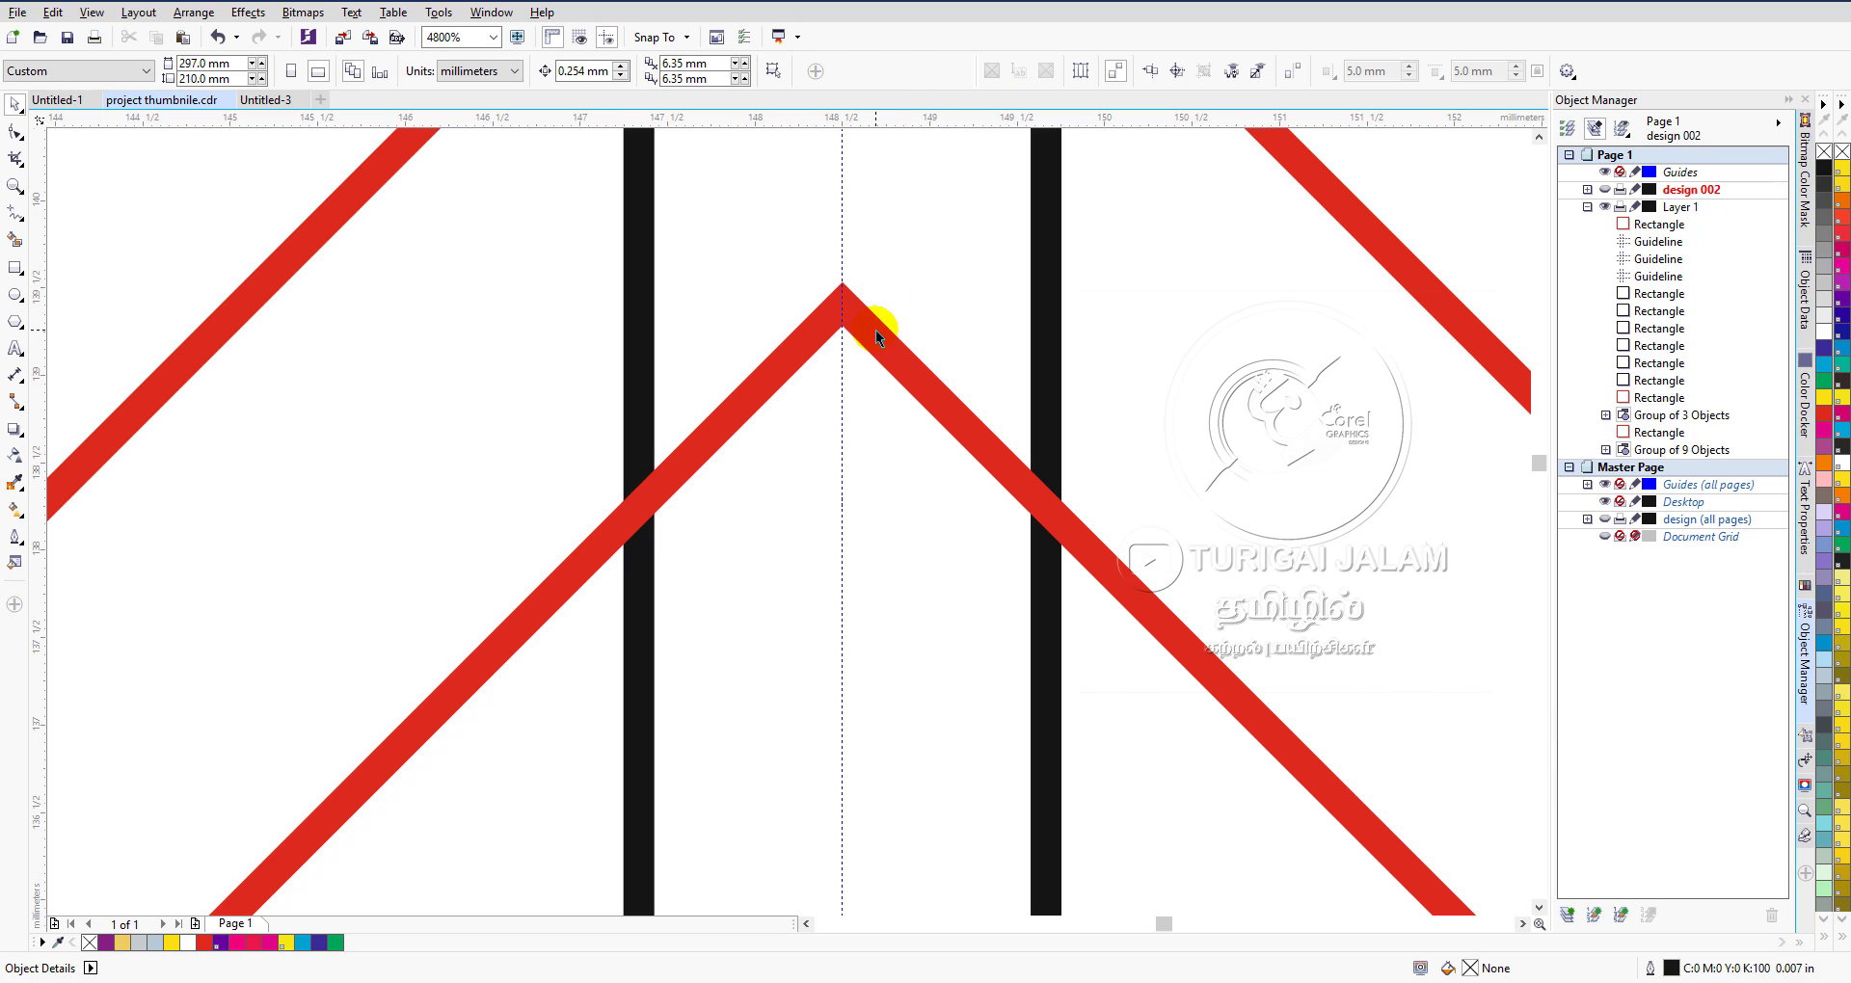
scroll(873, 330, "down", 3)
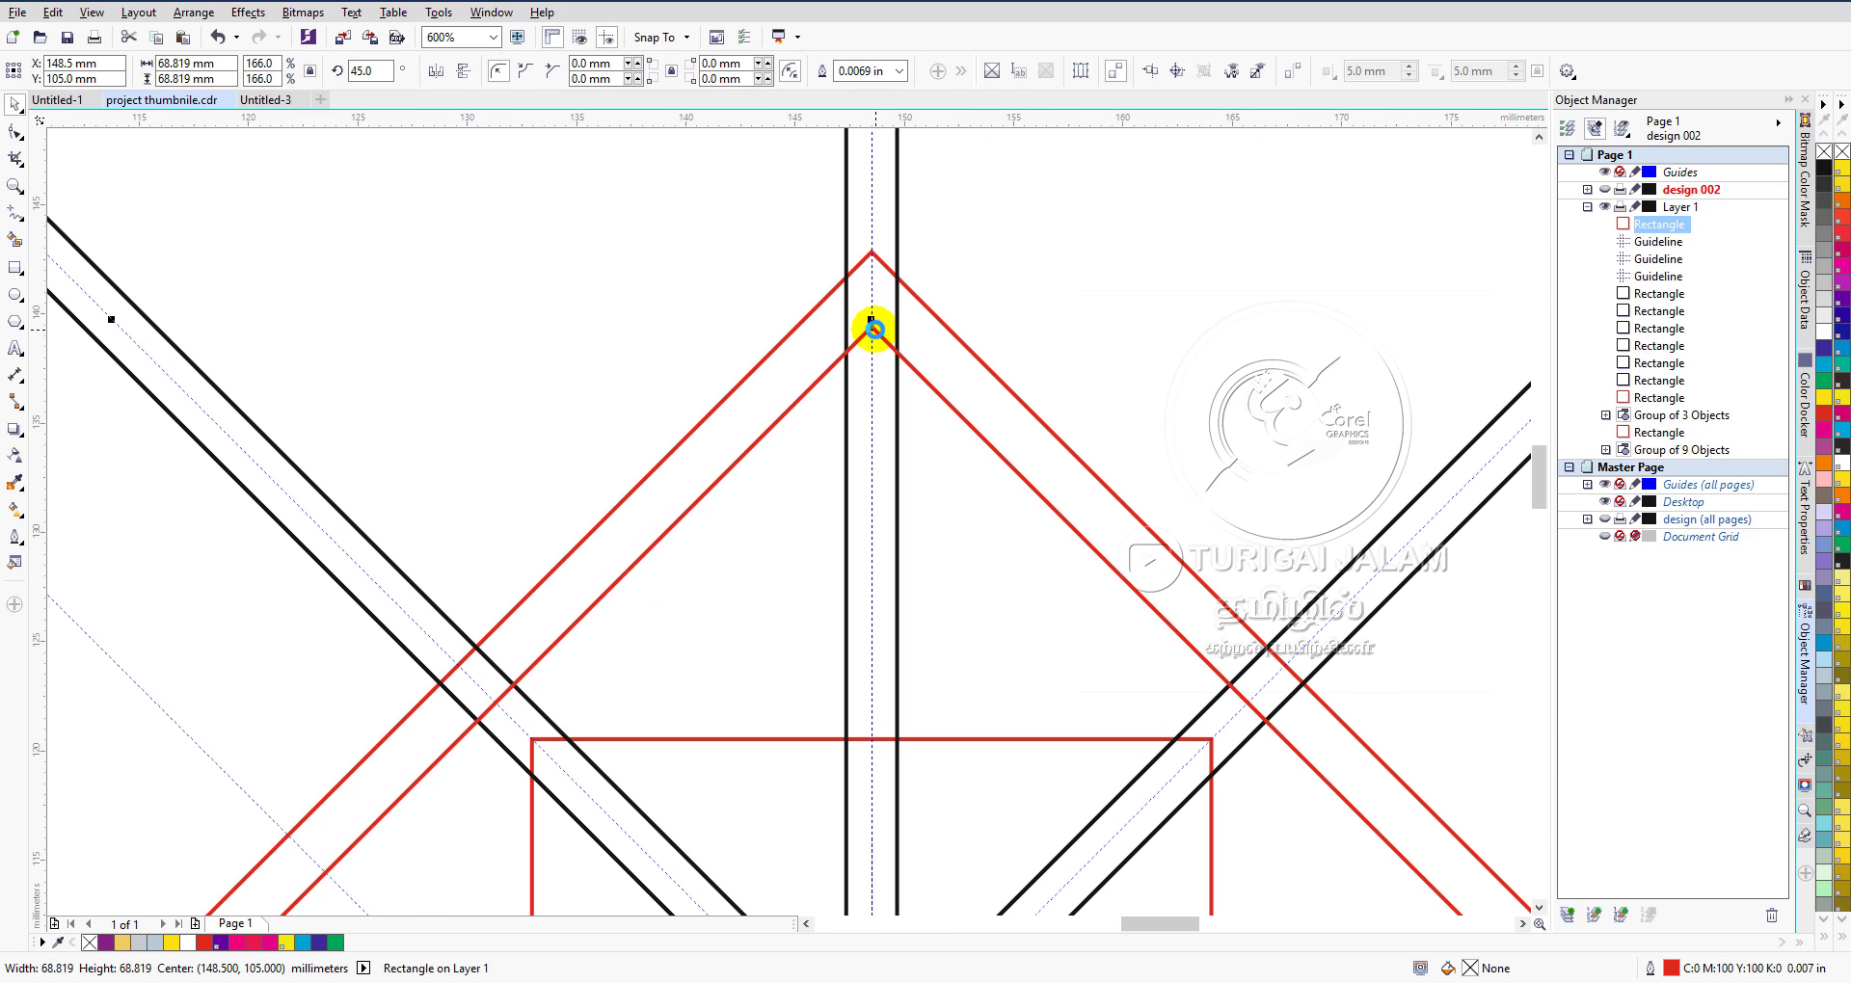
scroll(874, 330, "up", 2)
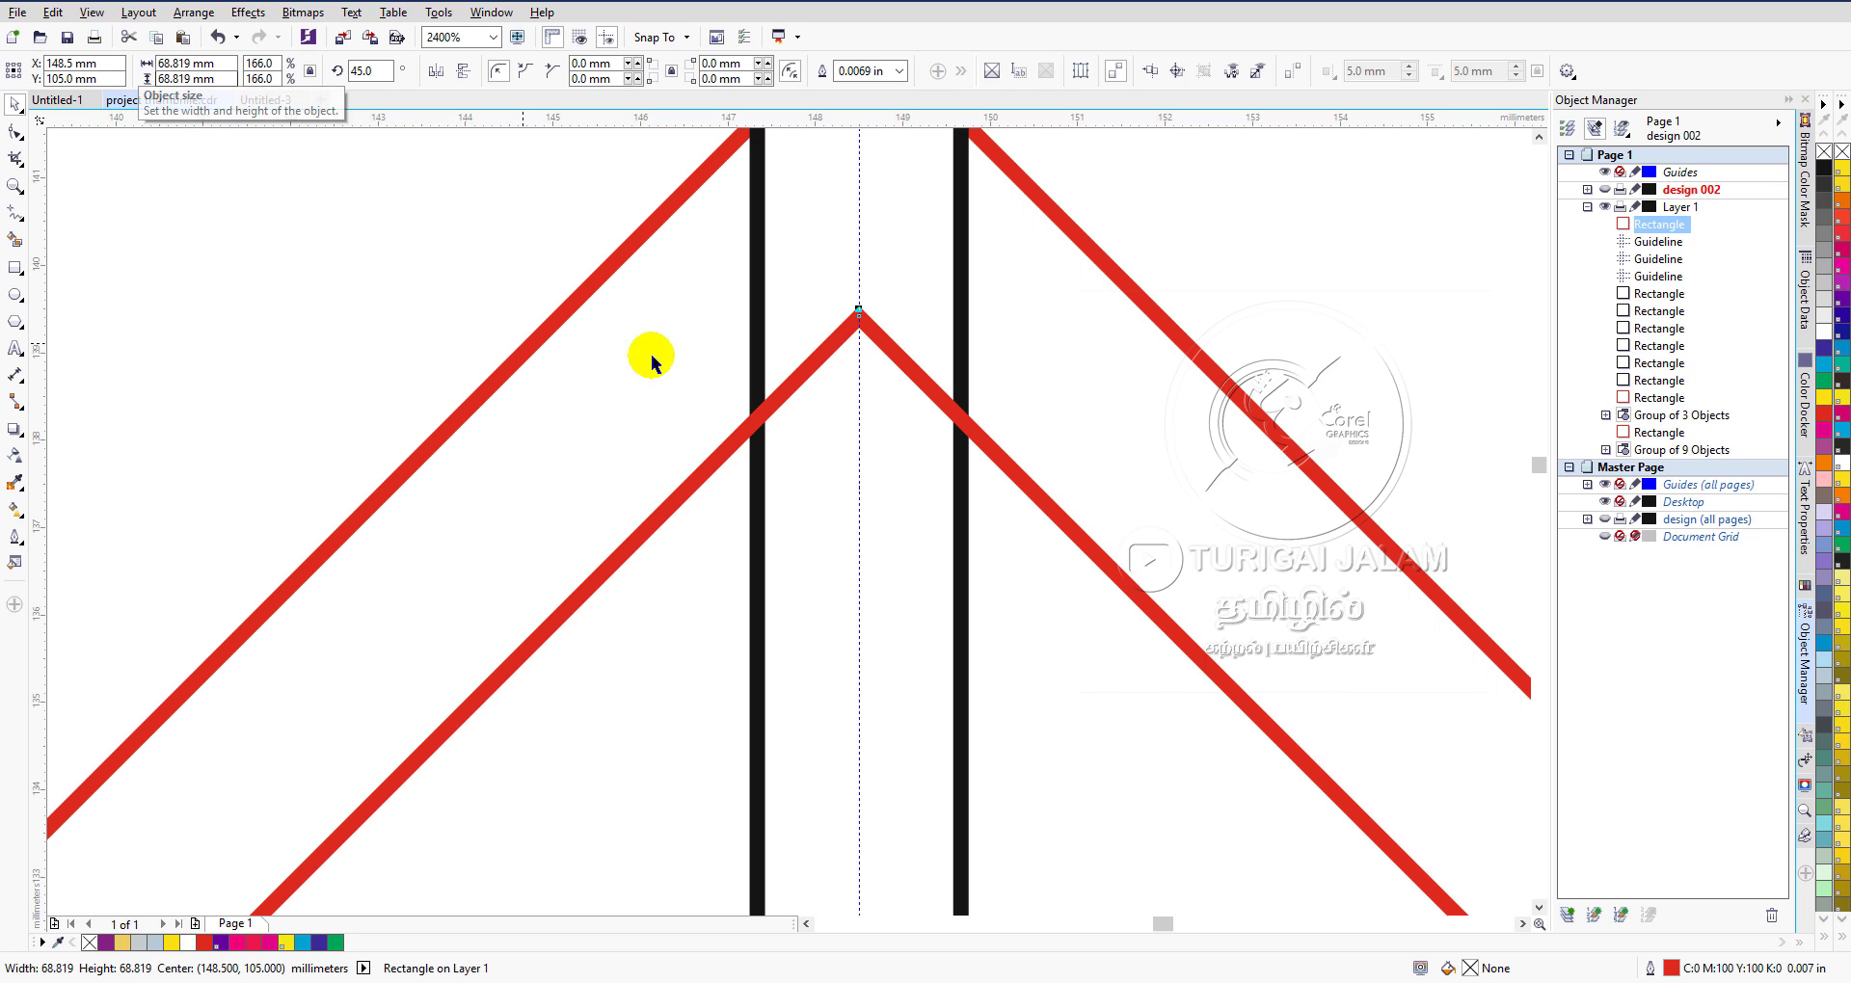
scroll(860, 316, "down", 2)
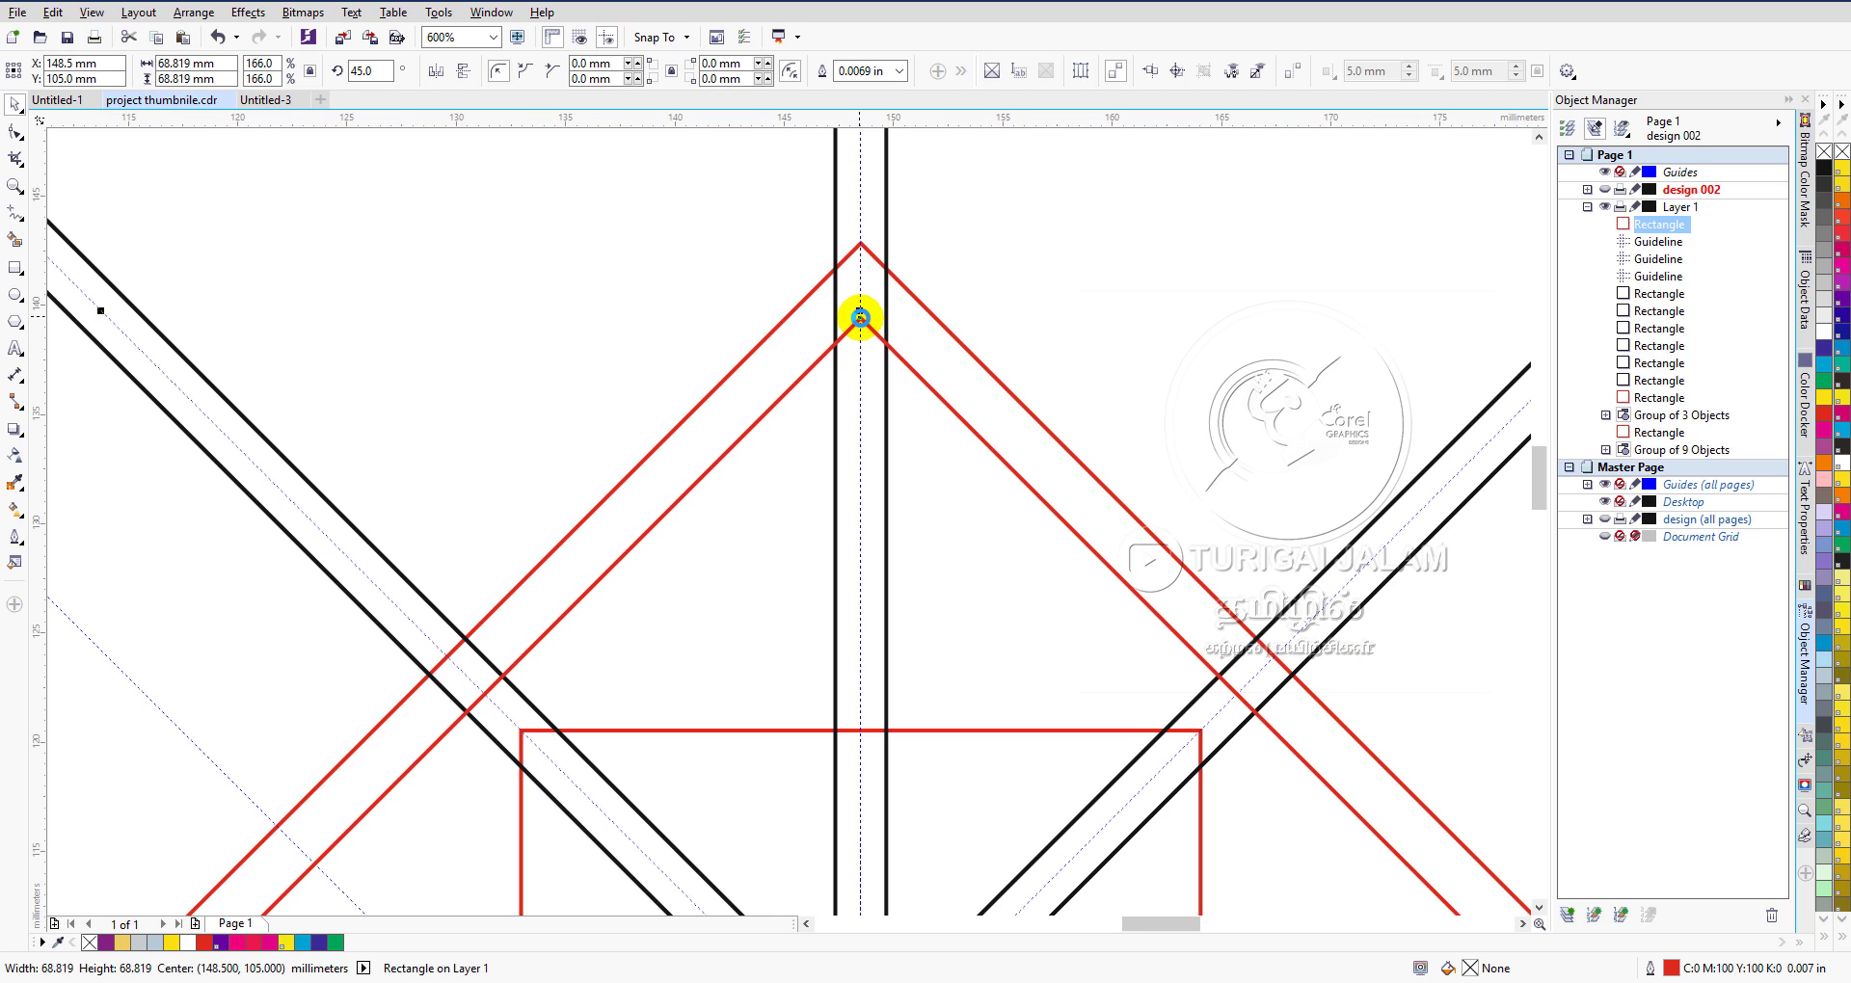
scroll(860, 317, "down", 1)
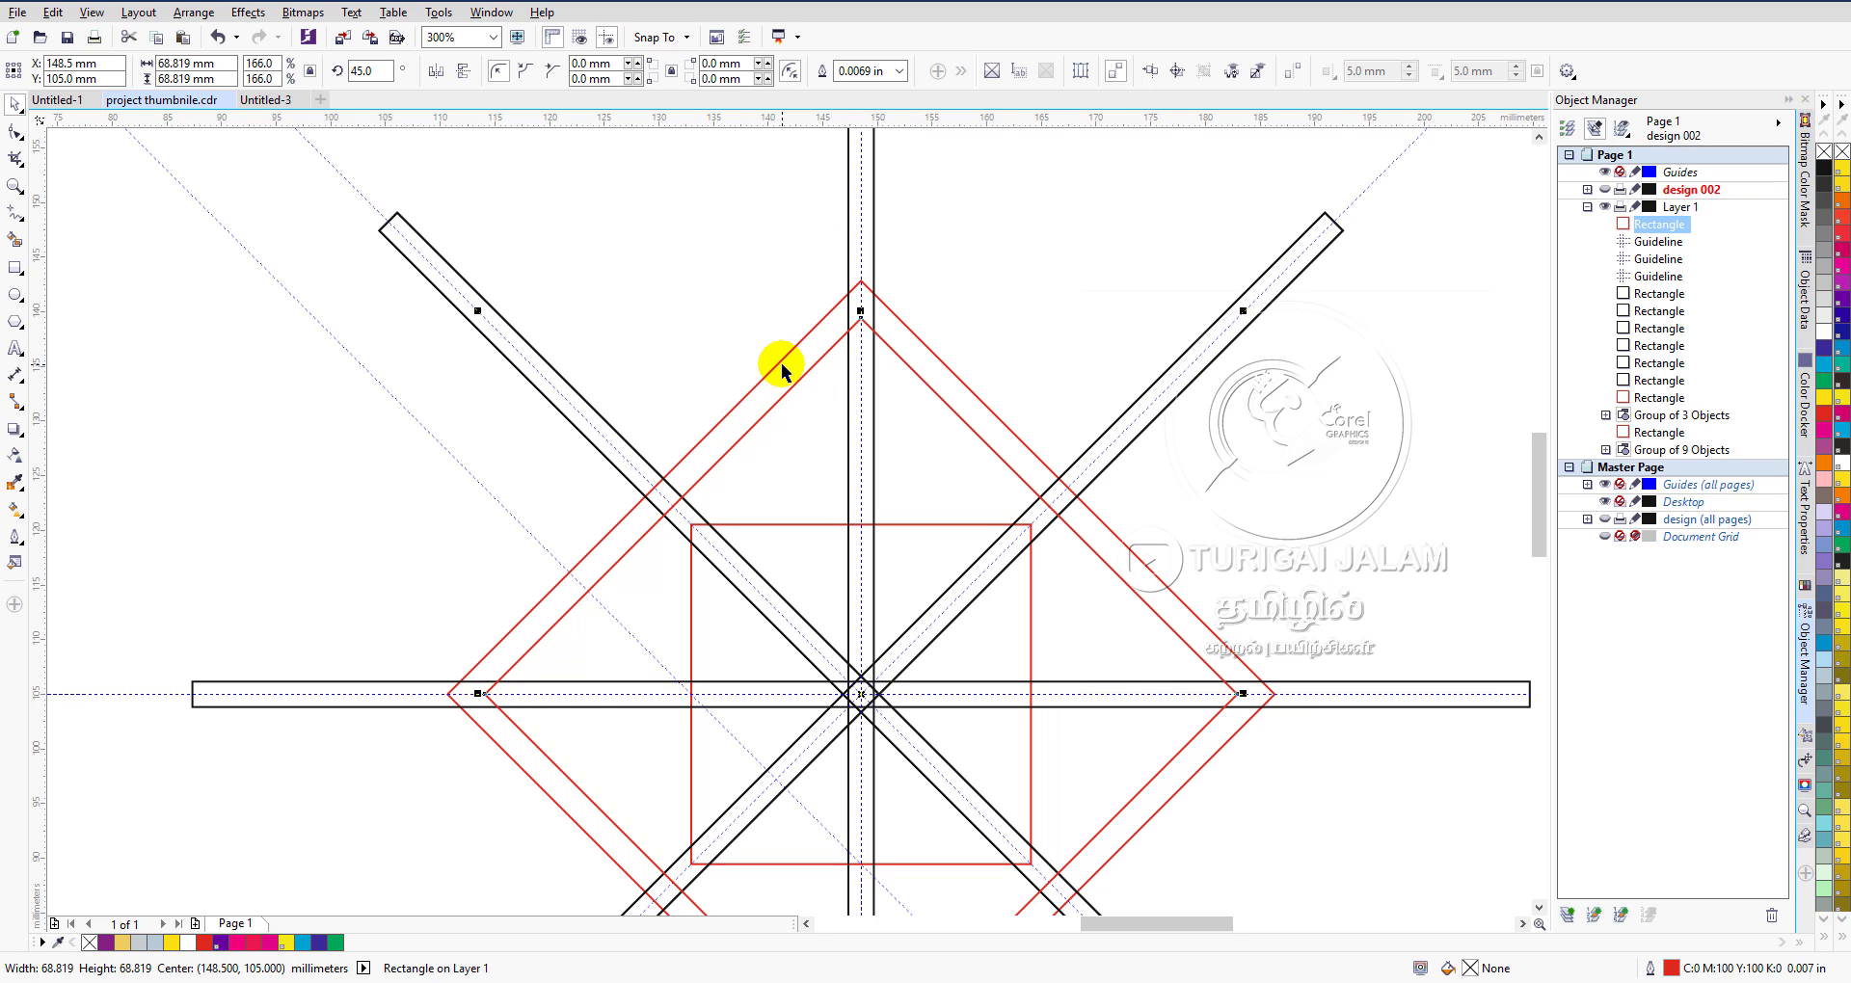
scroll(866, 313, "up", 1)
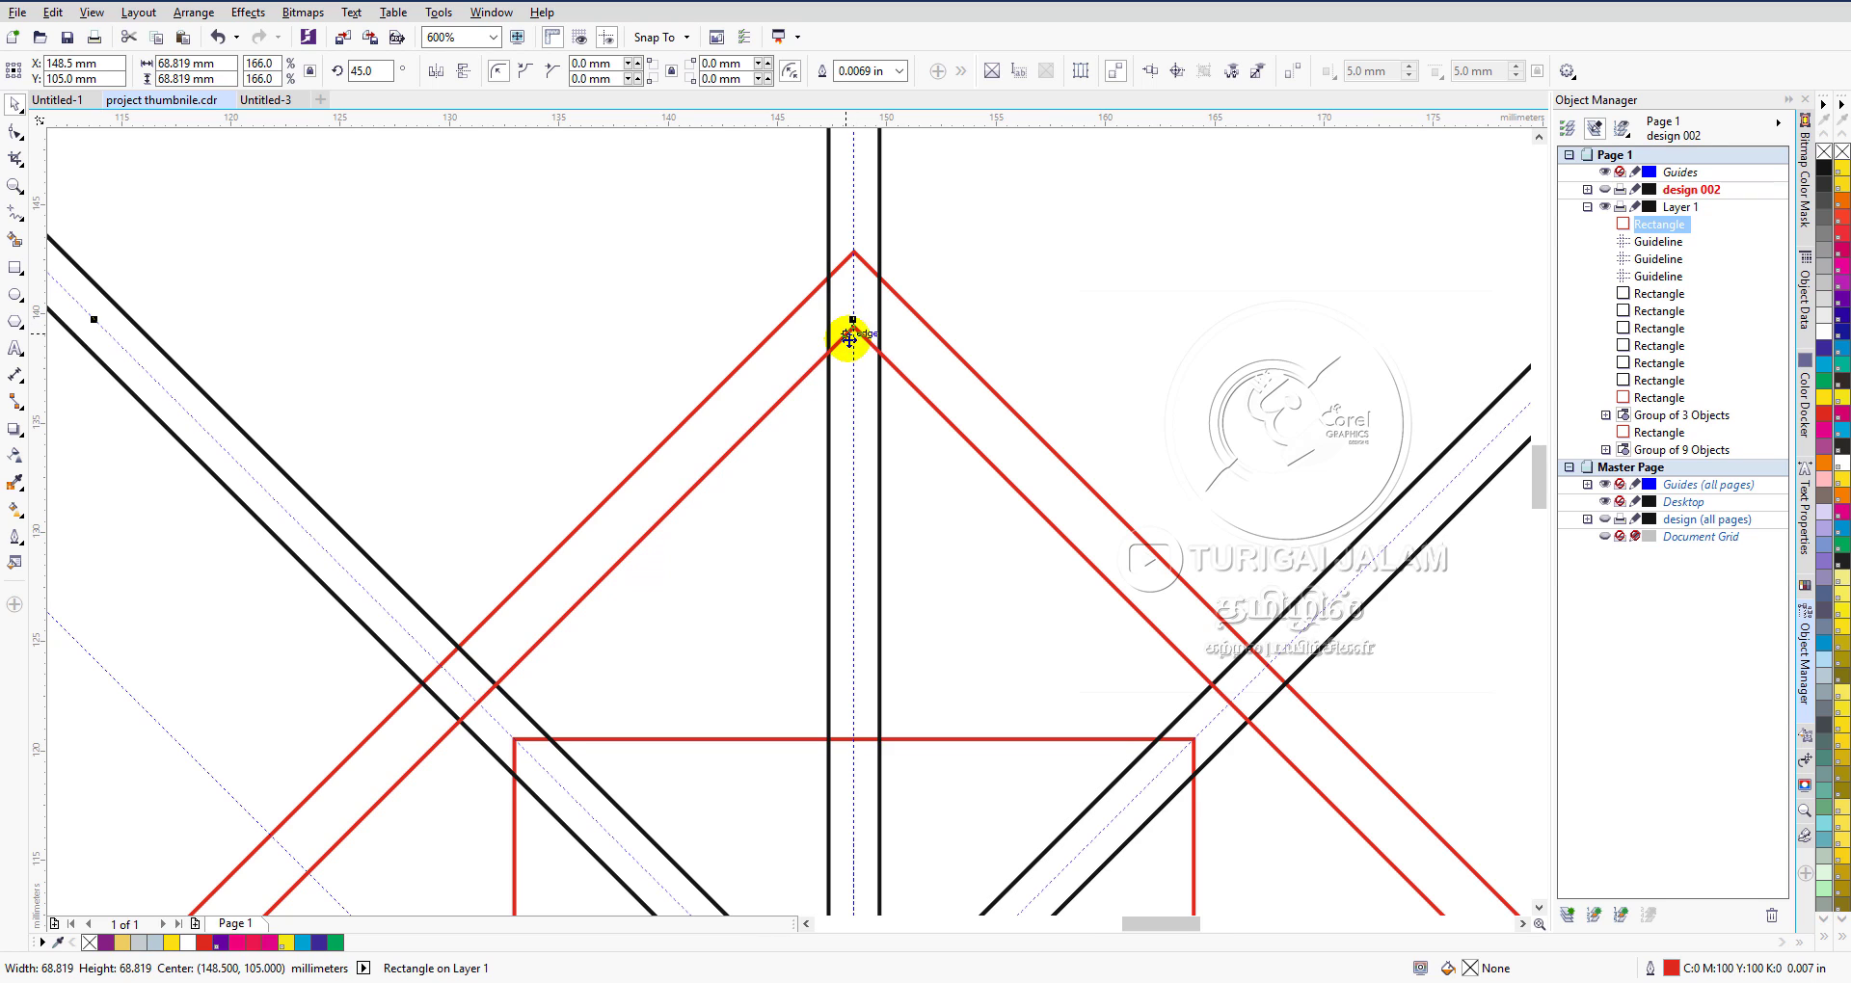
scroll(816, 299, "up", 2)
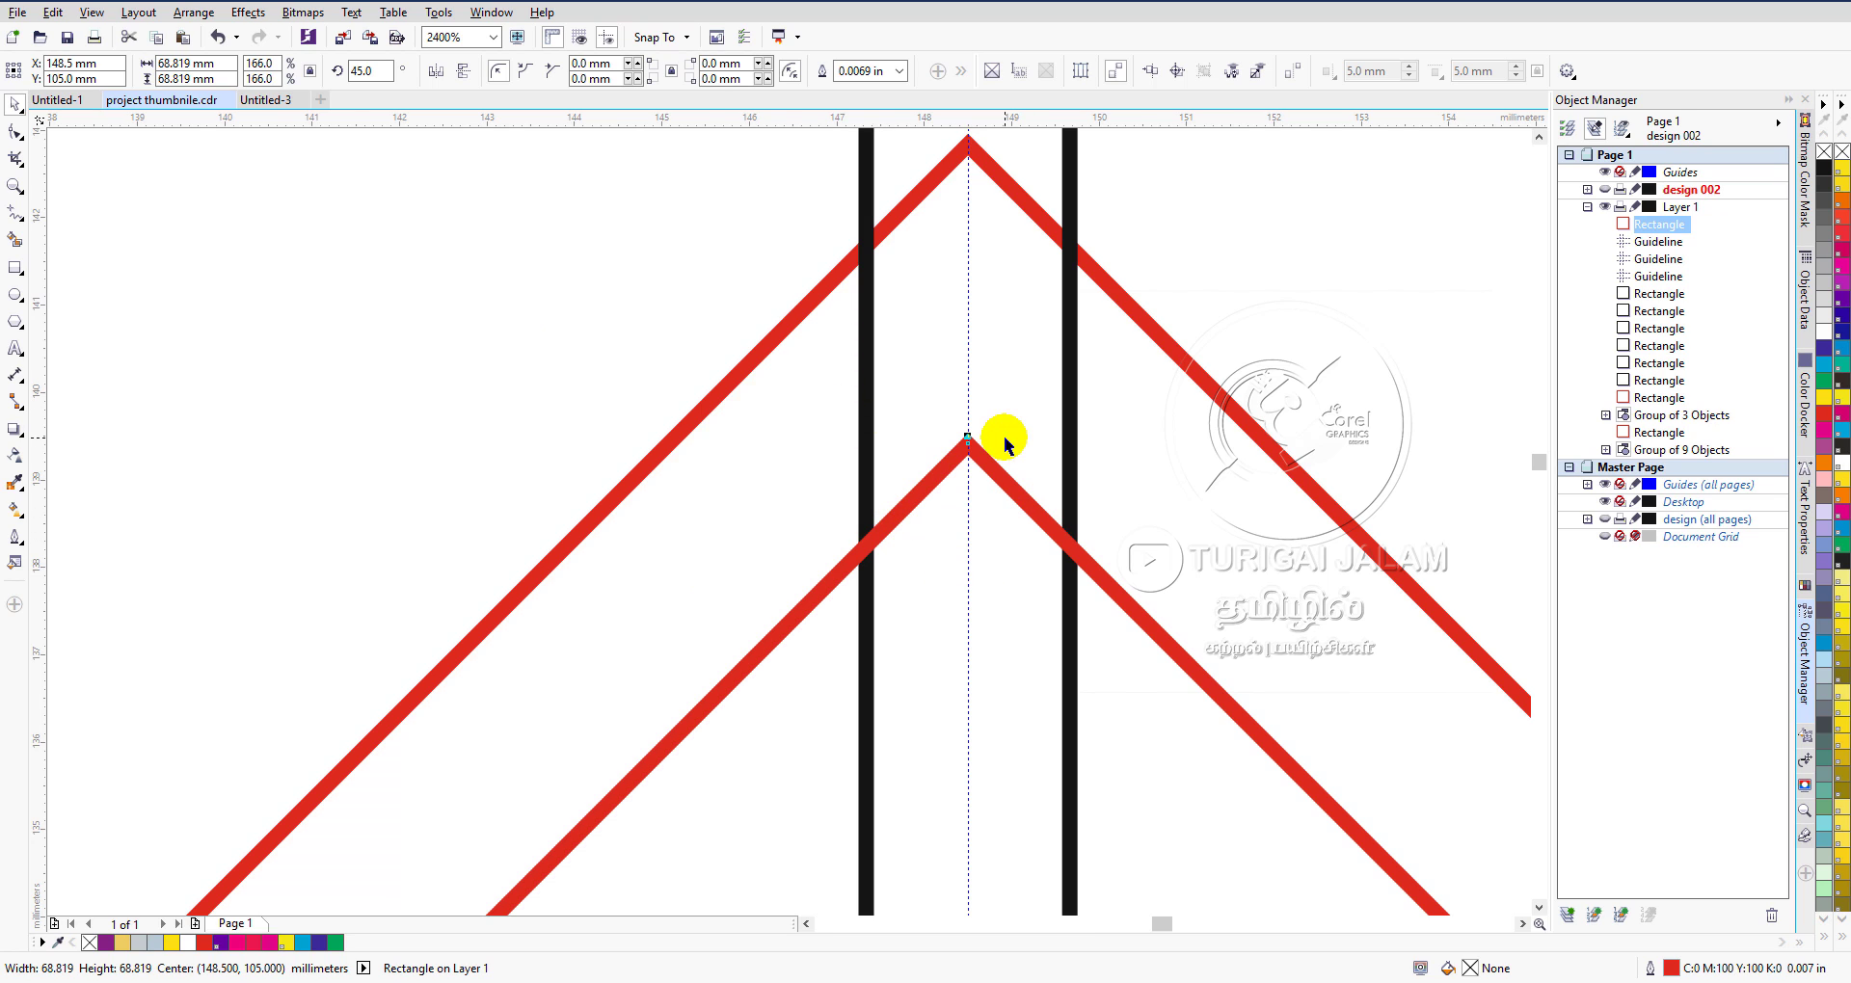
scroll(1002, 444, "down", 2)
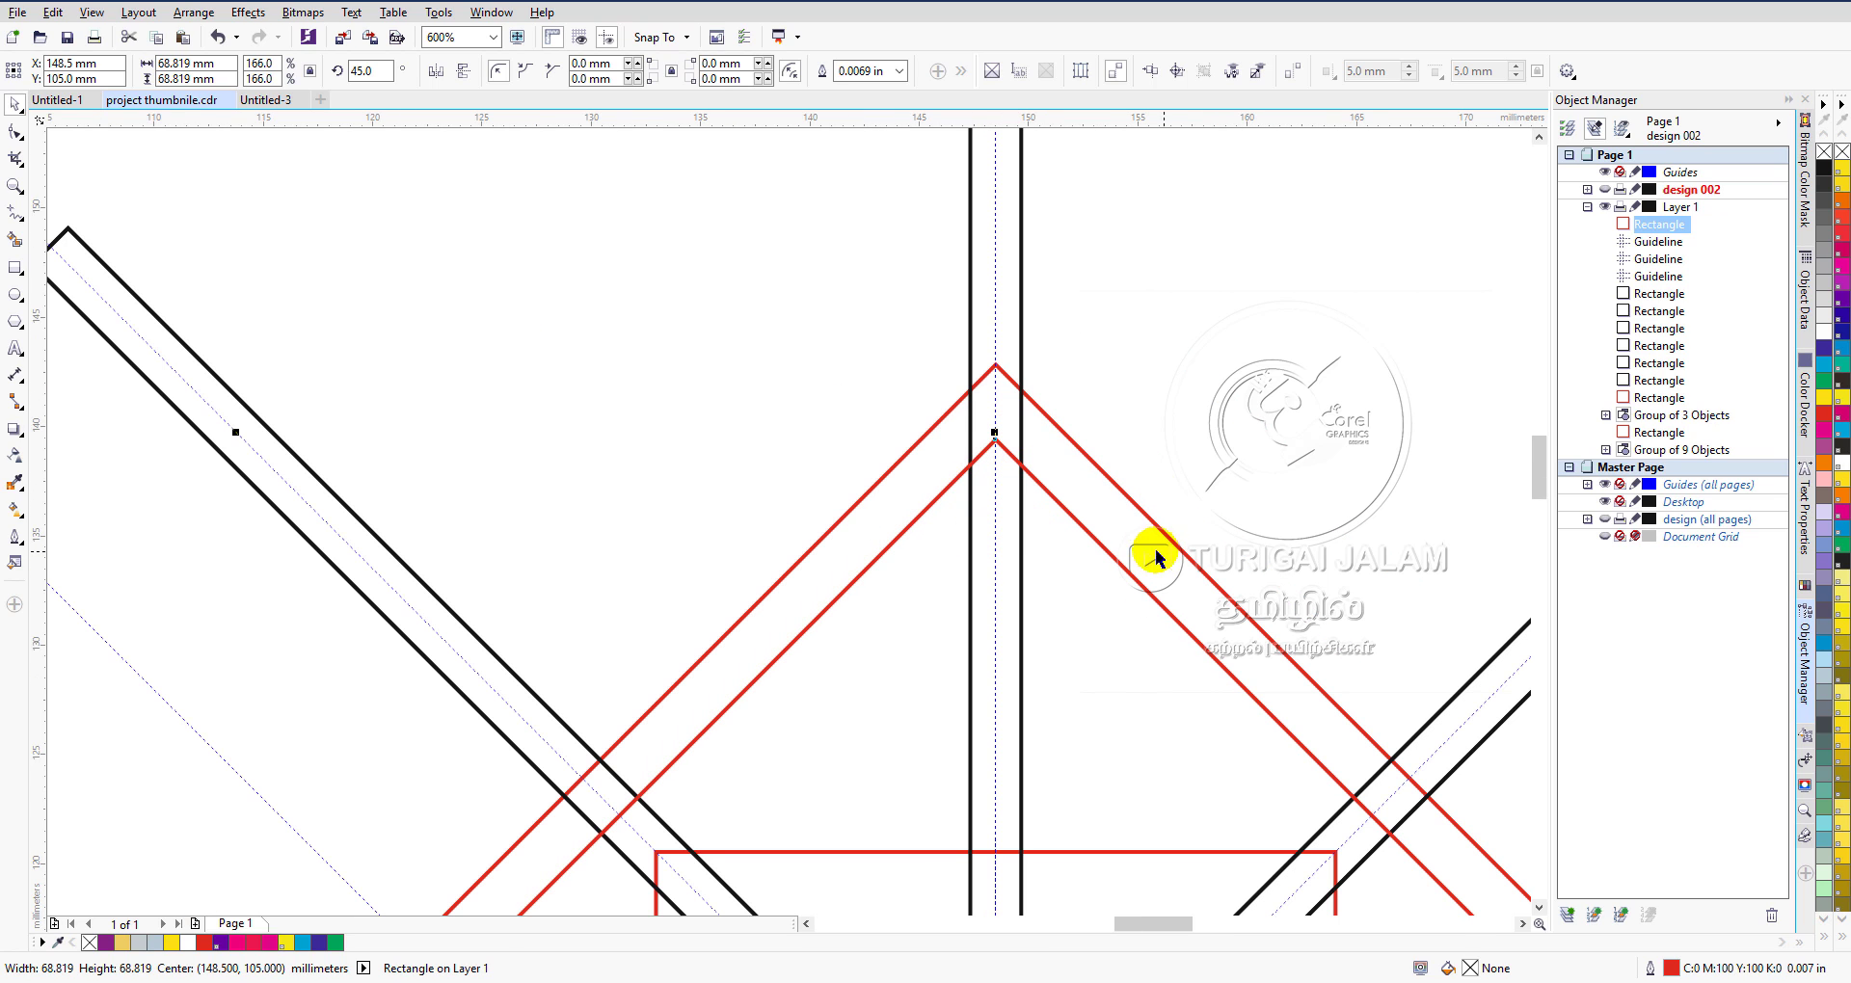
left_click_drag(1540, 468, 1536, 488)
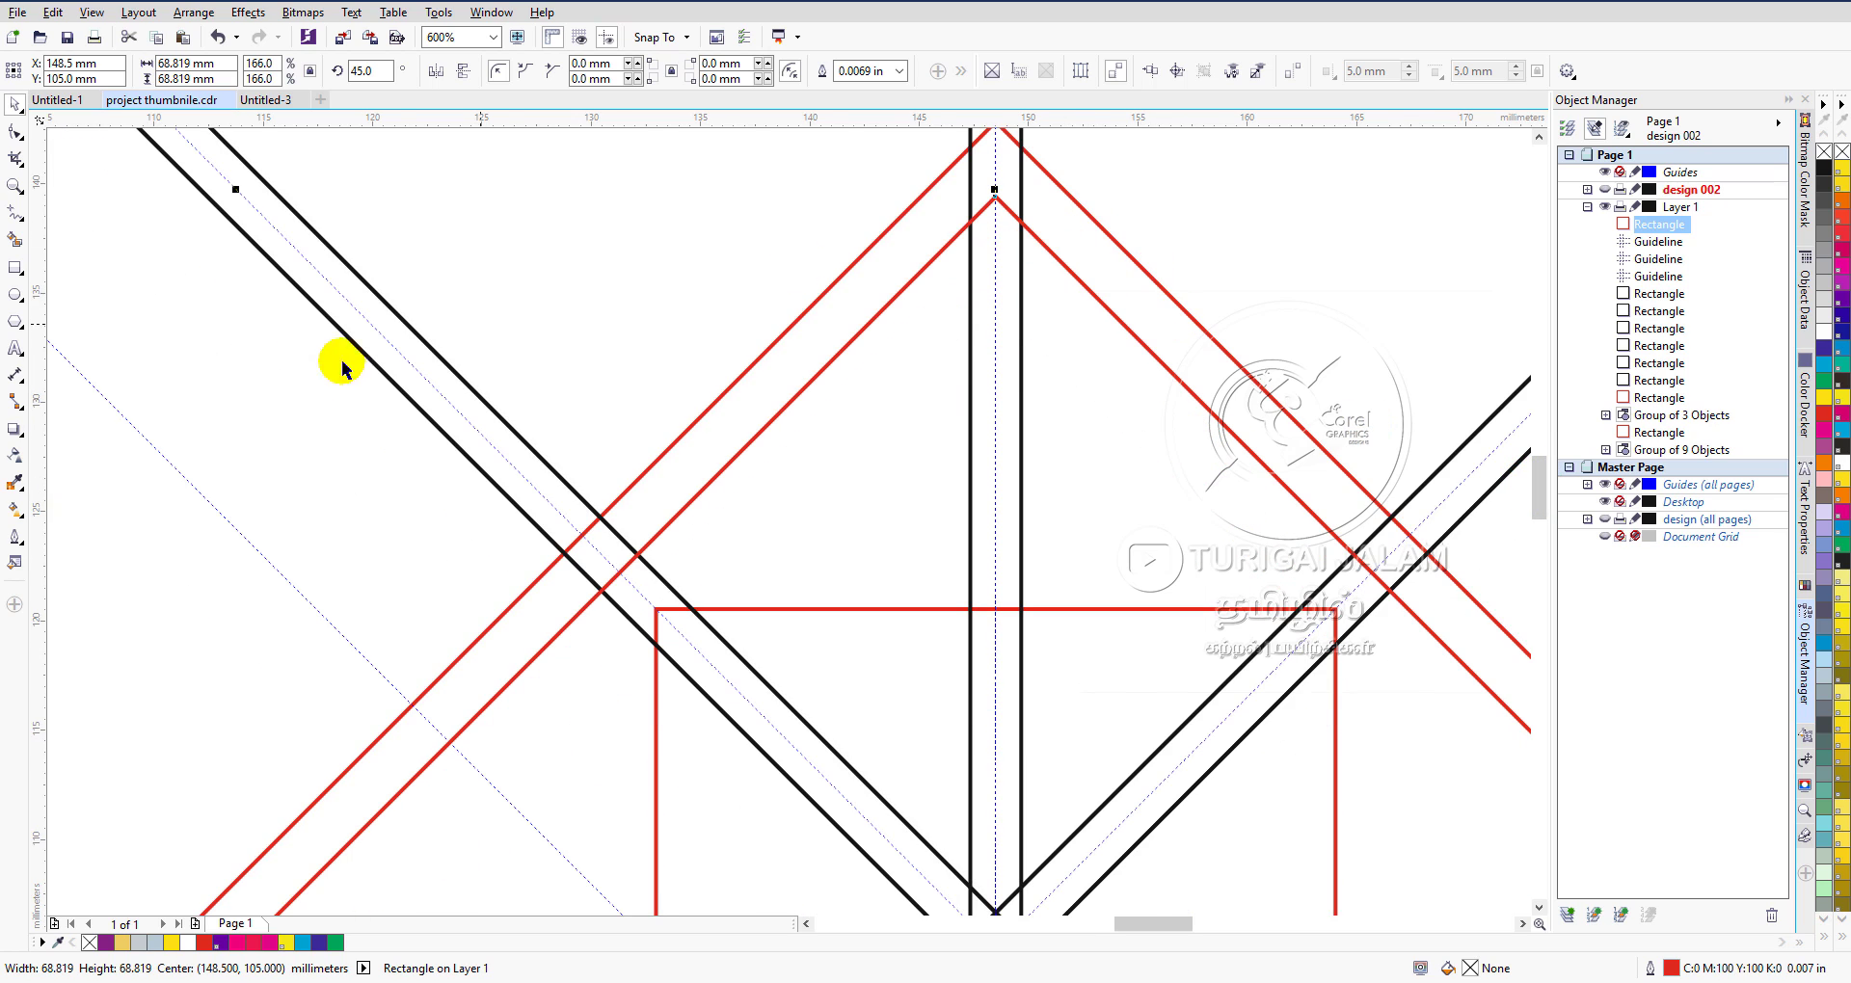
scroll(342, 369, "down", 1)
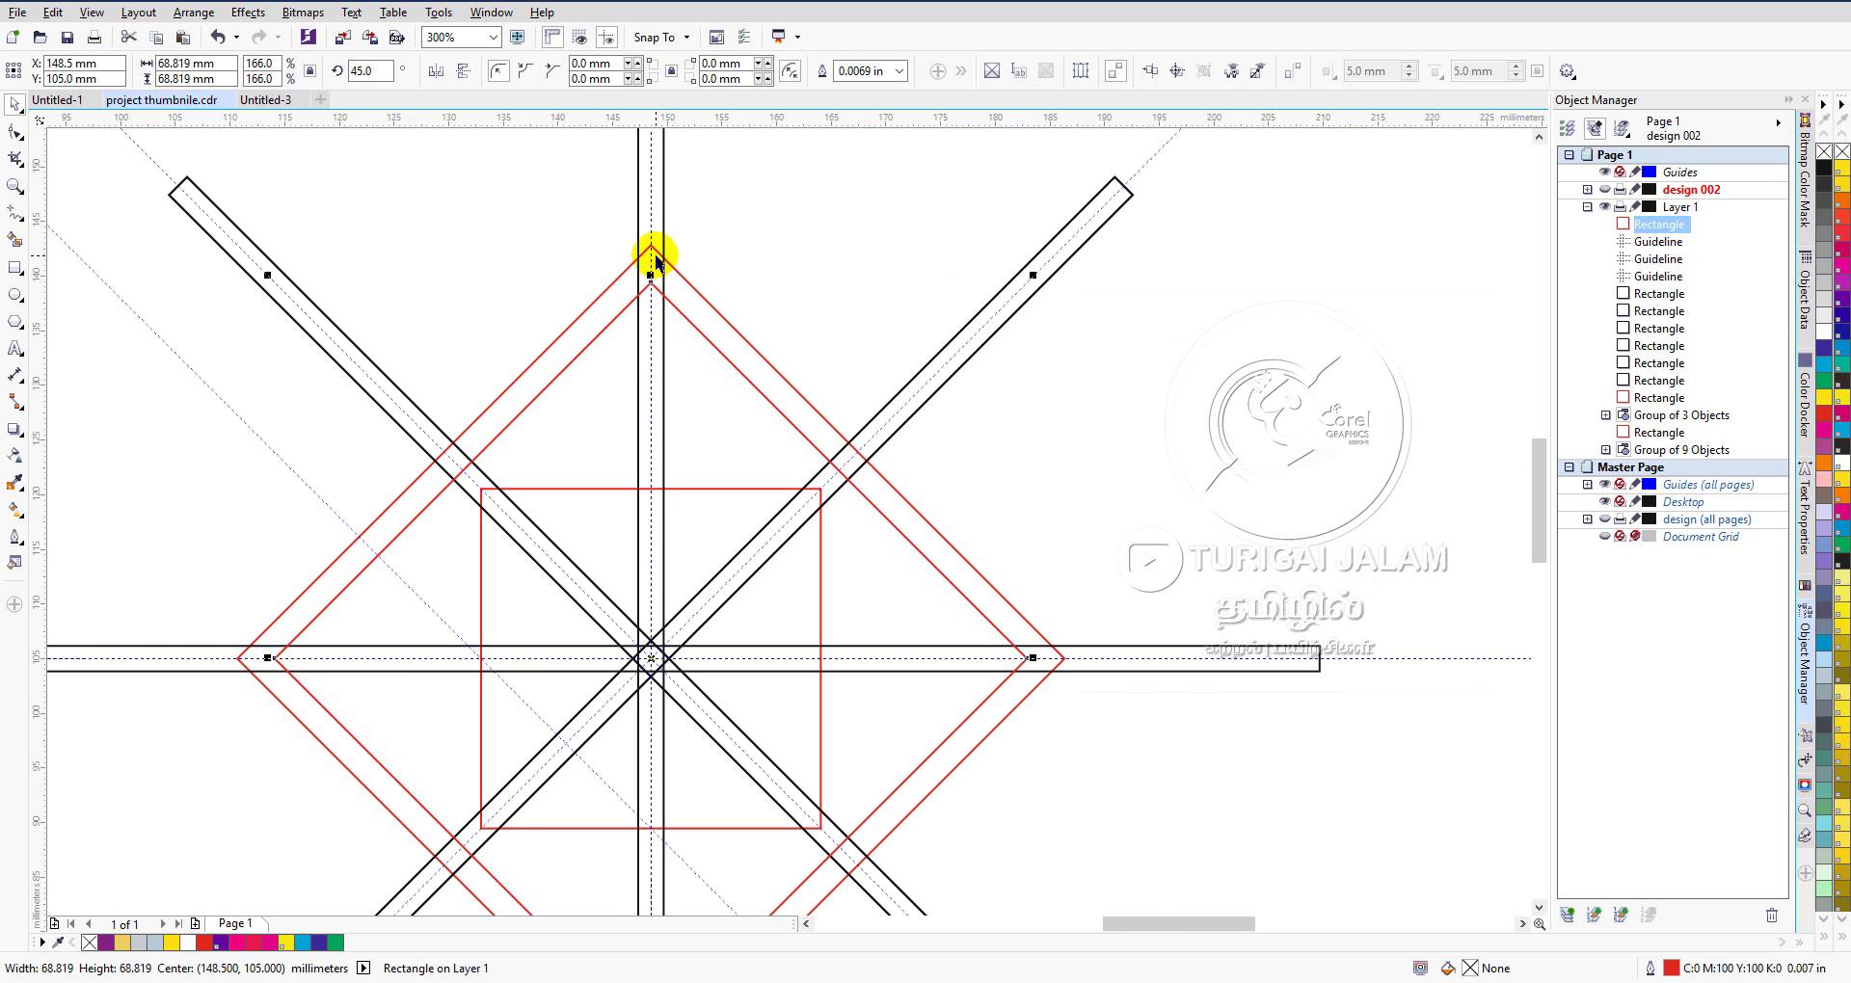
scroll(654, 252, "down", 1)
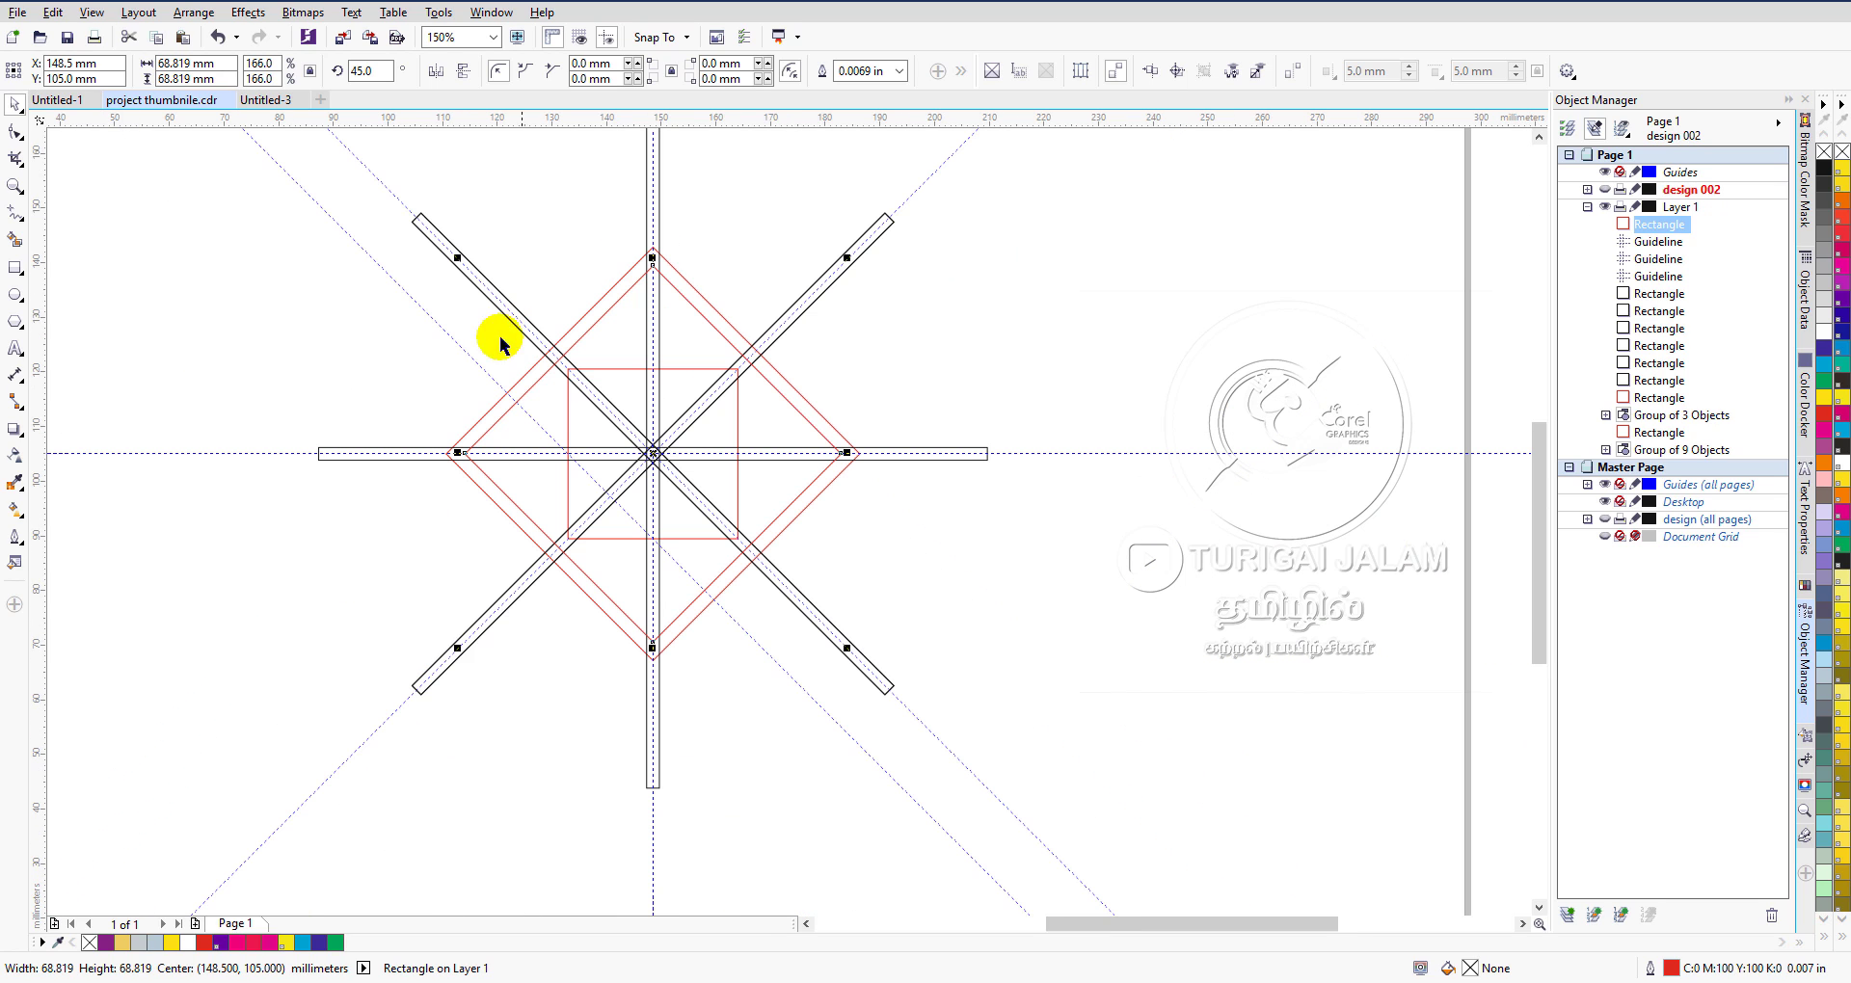
Draw two concentric squares, about 34 mm and 30 mm wide, in the empty area beside the star construction.
left_click(15, 268)
left_click_drag(1316, 740, 1136, 565)
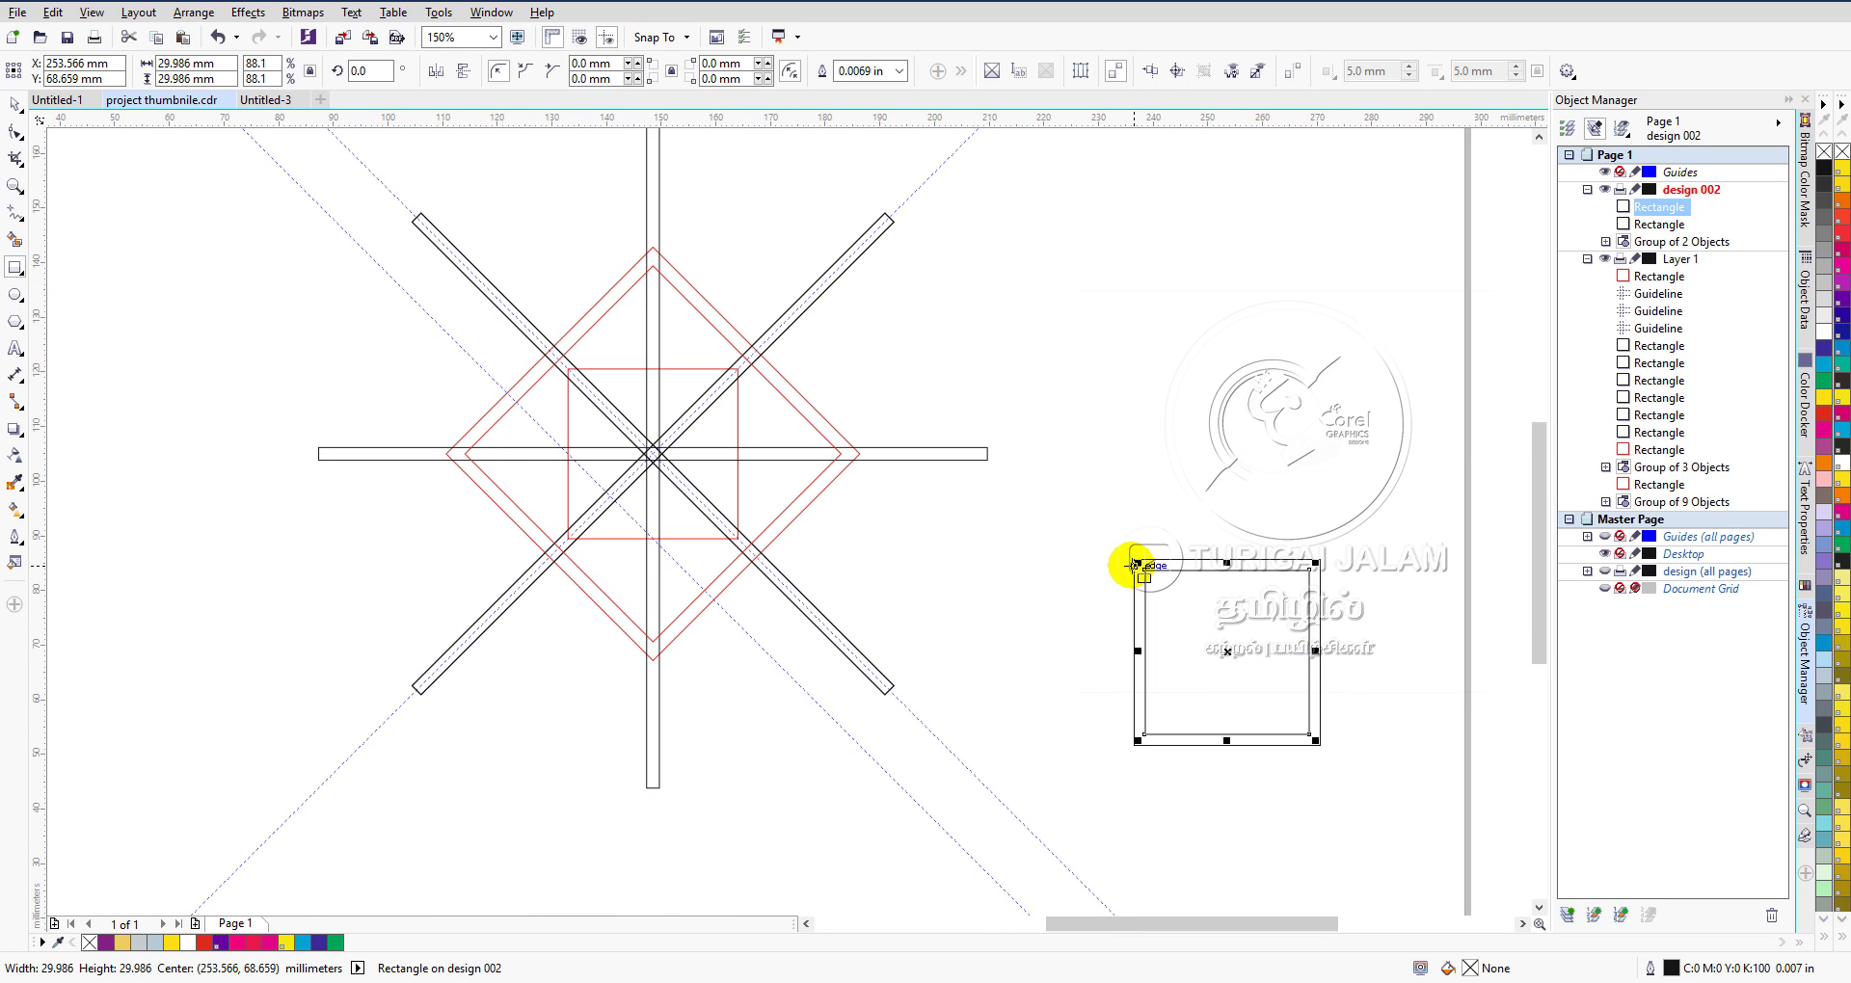
Try rotating both concentric squares together by 45 degrees, and undo the rotation.
left_click(15, 104)
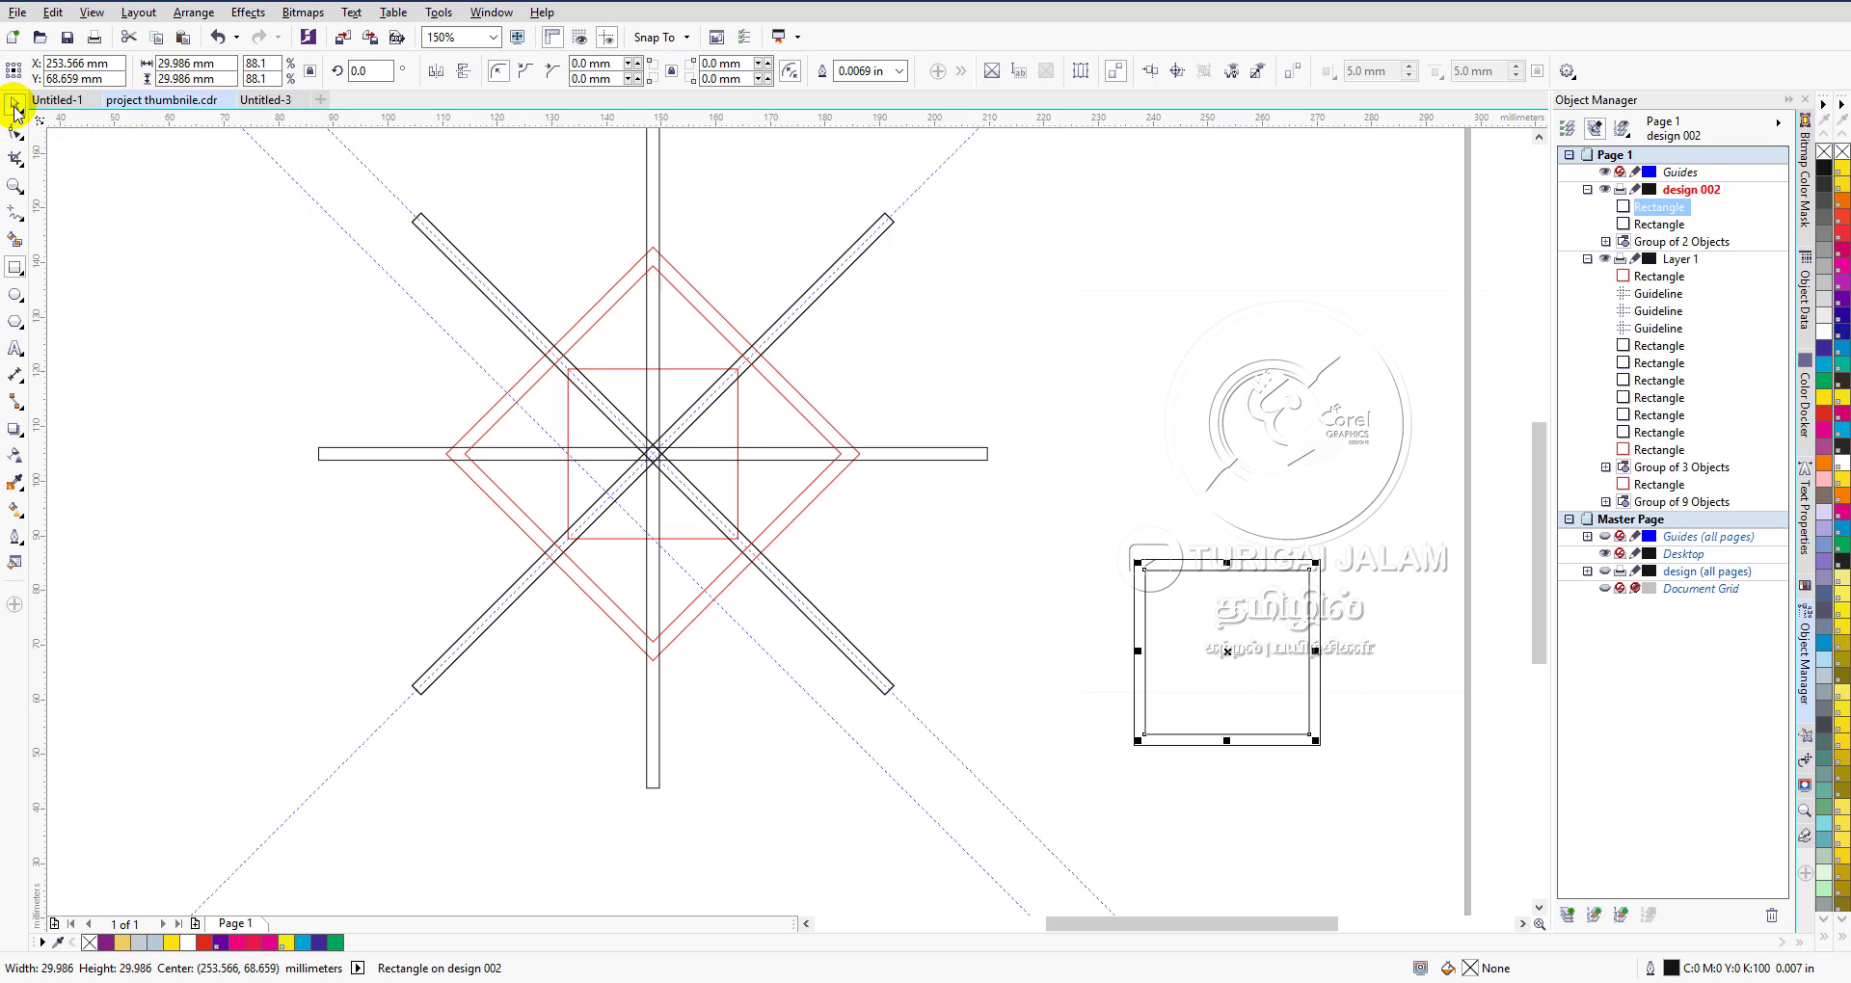
left_click(1319, 564)
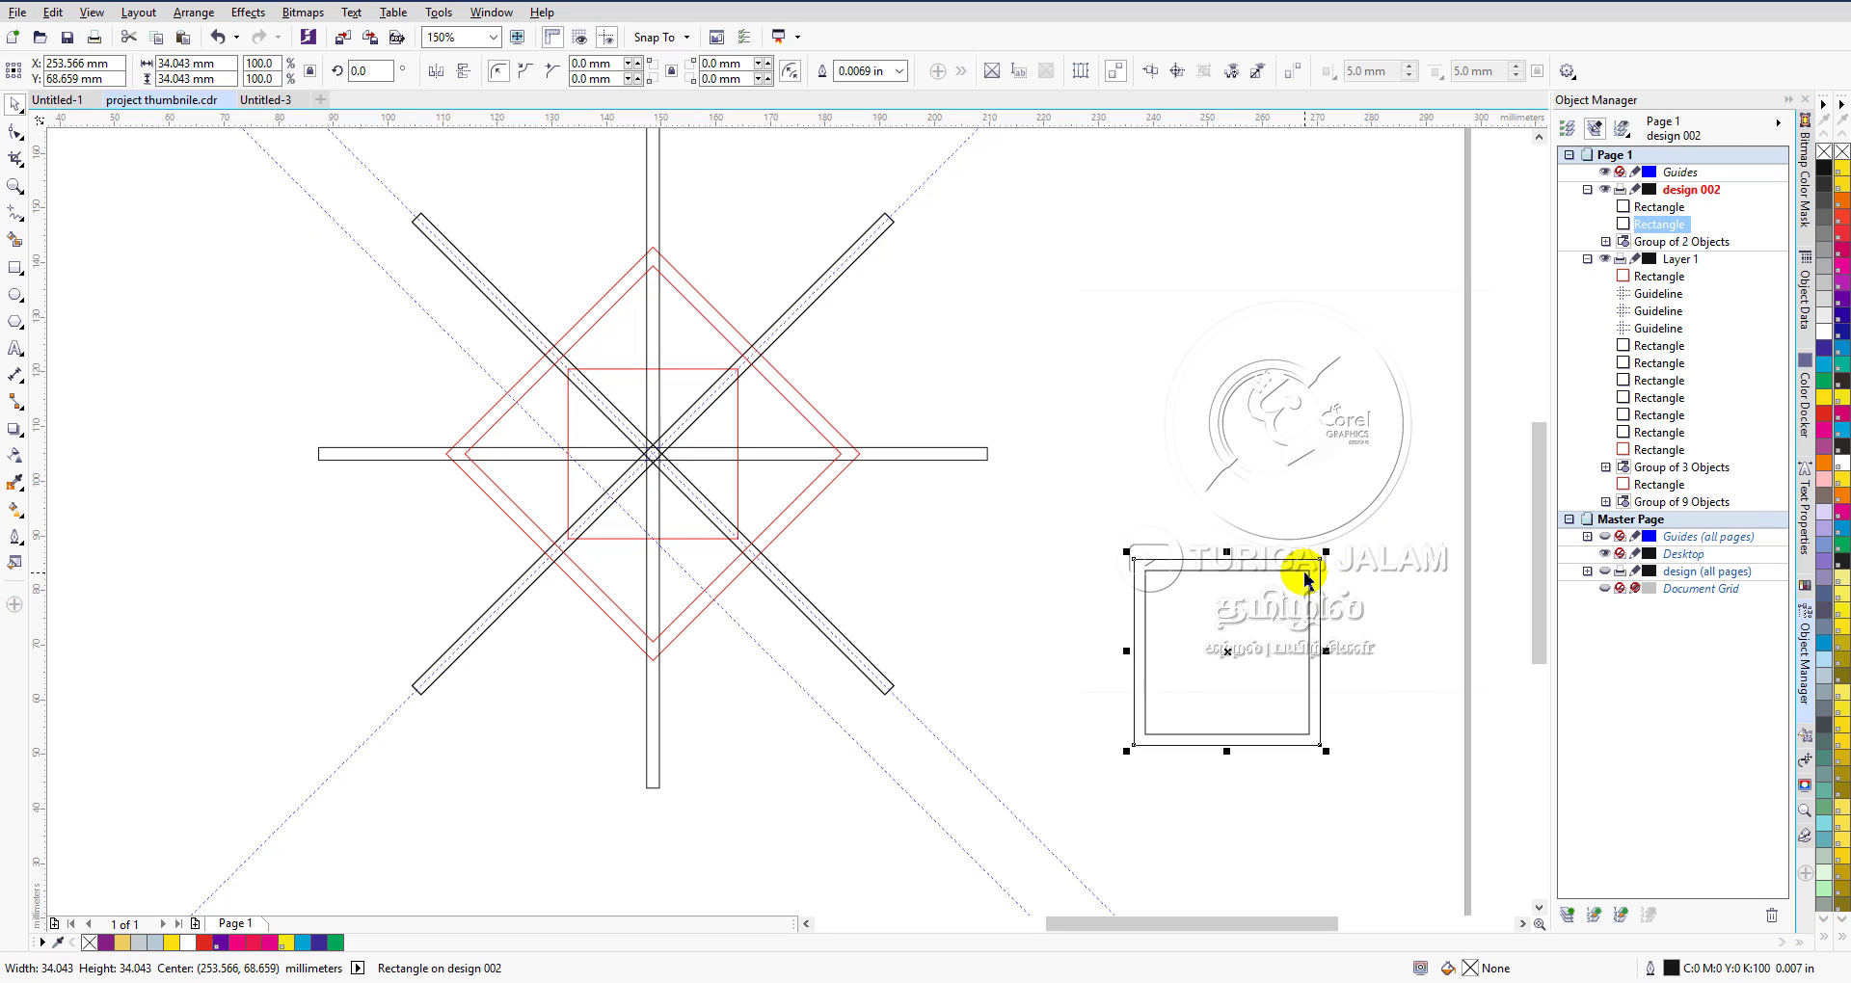
left_click(1308, 573, "shift")
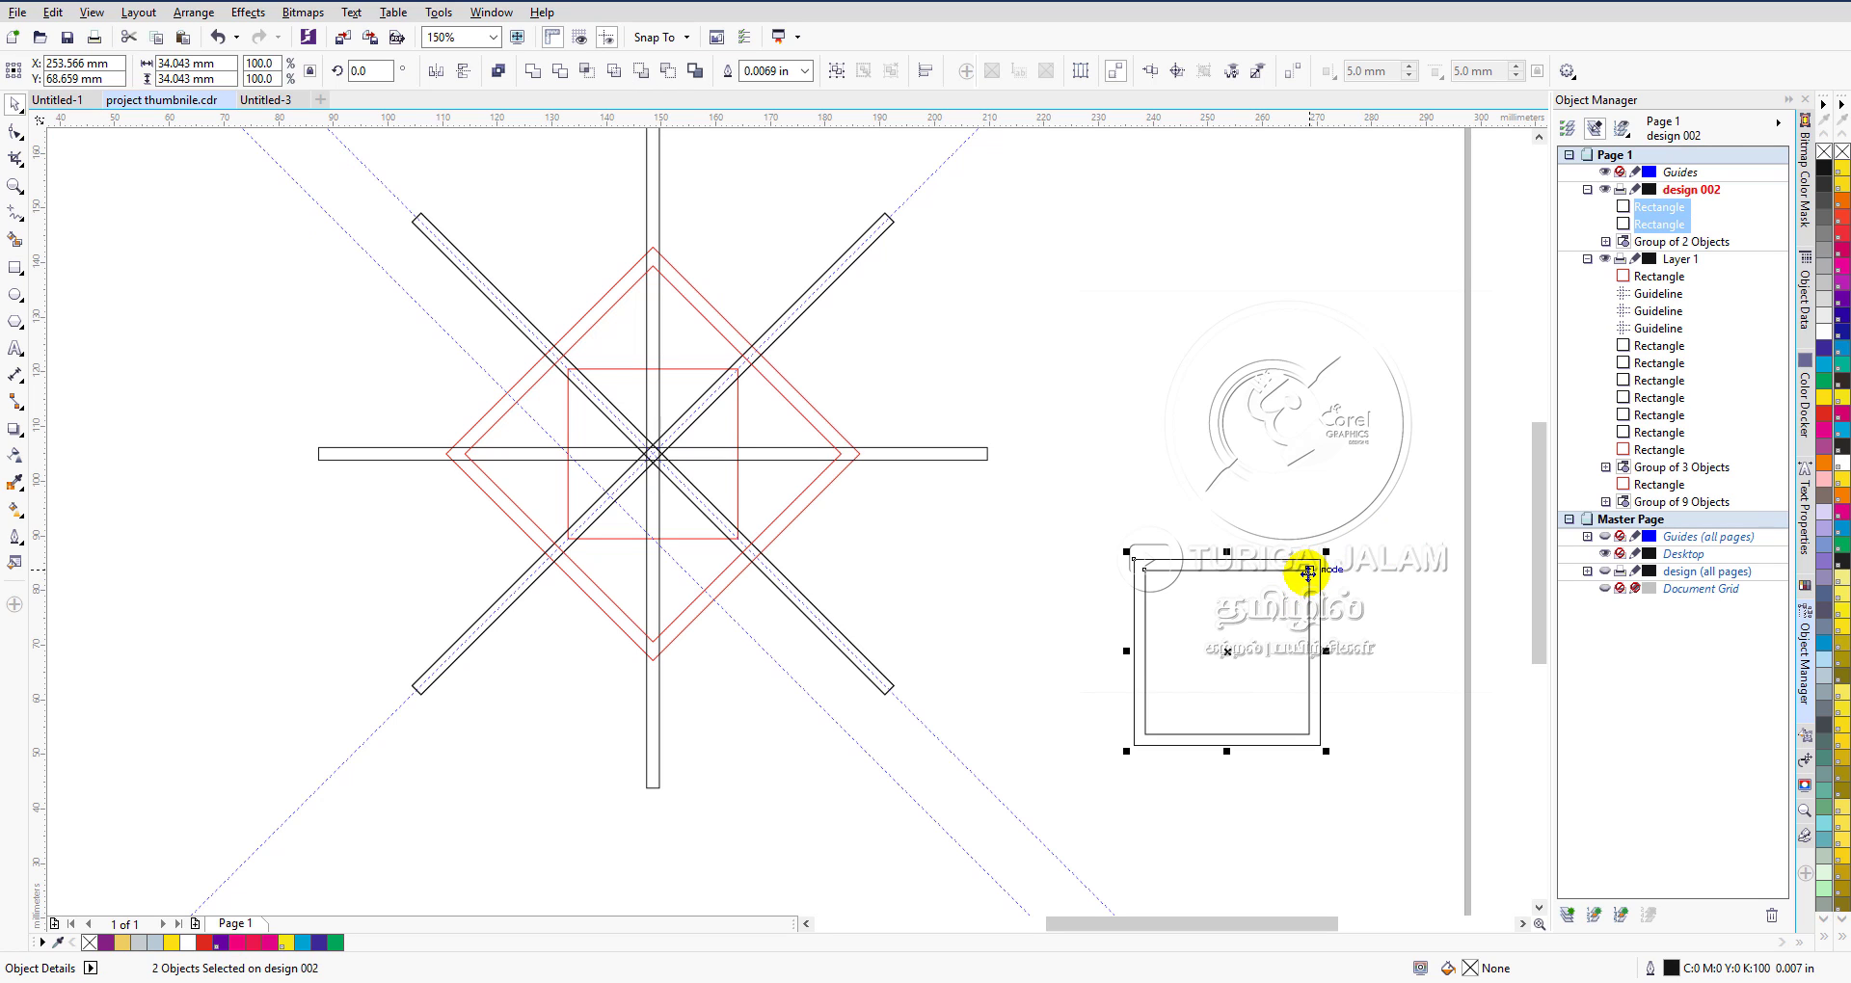
left_click(366, 70)
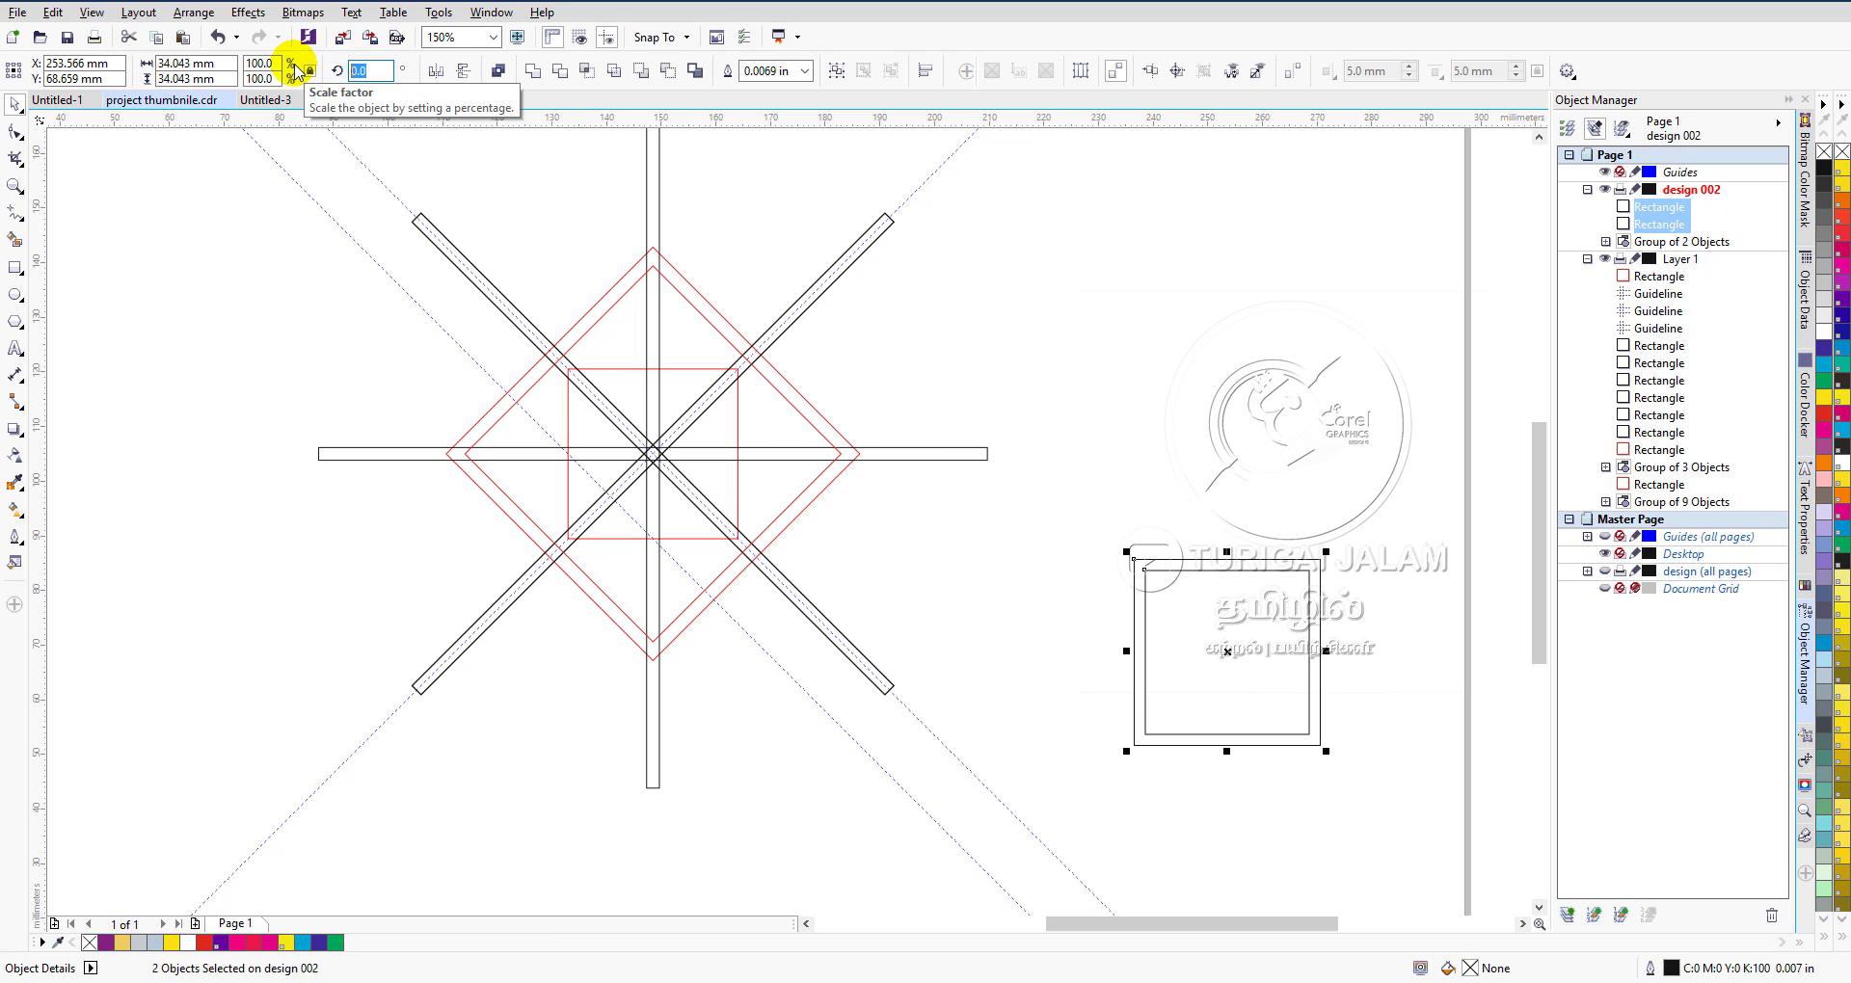
type("45")
key("Return")
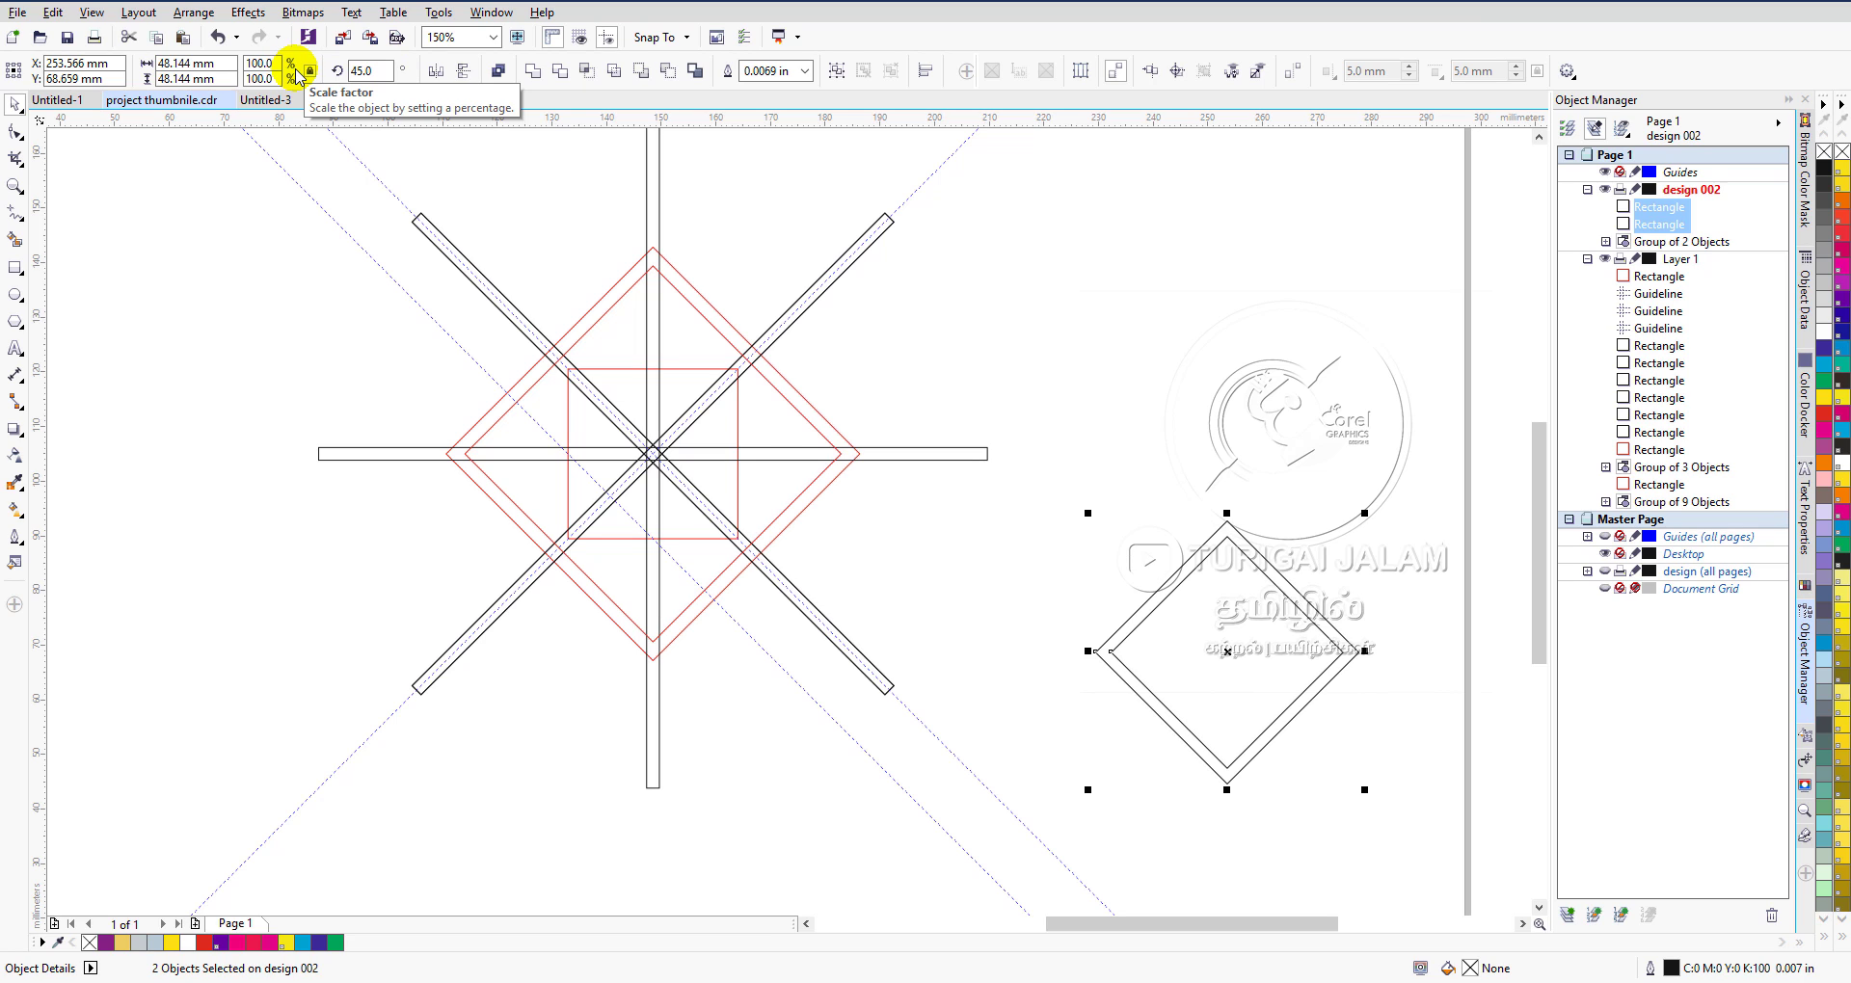
key("ctrl+z")
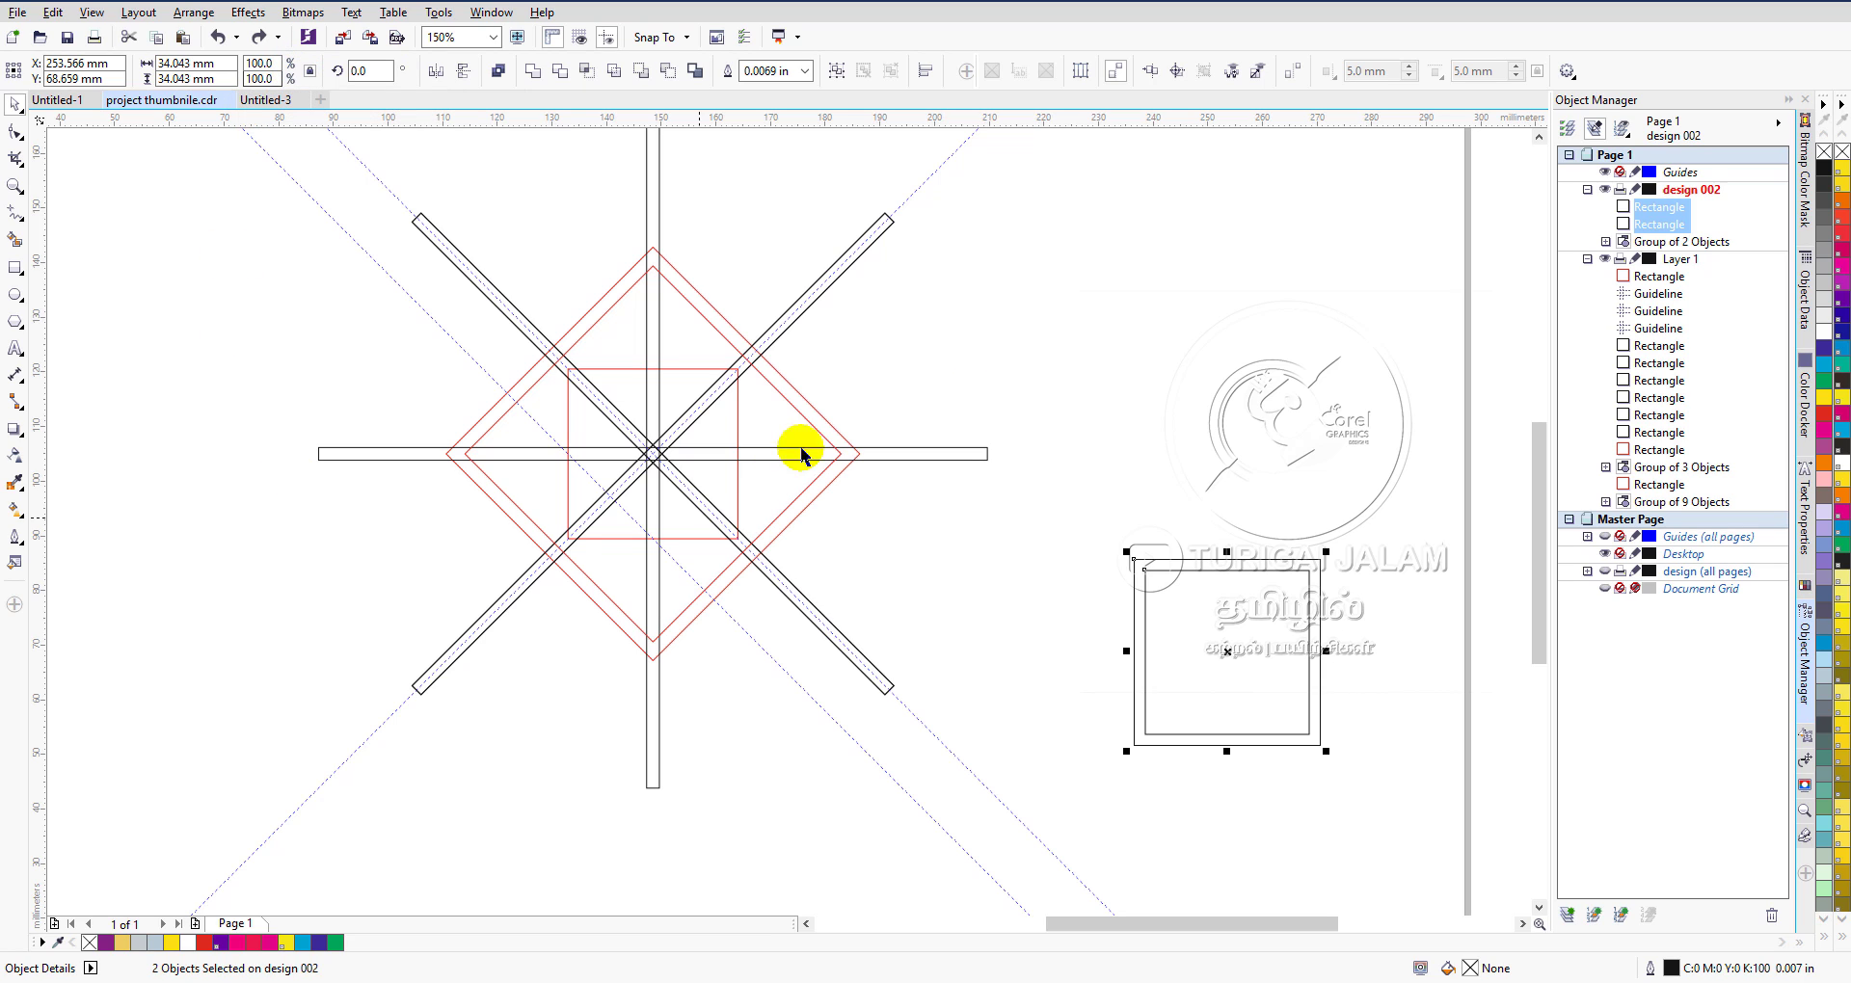
Delete the two concentric squares beside the star construction.
left_click(1212, 622)
left_click(1228, 567)
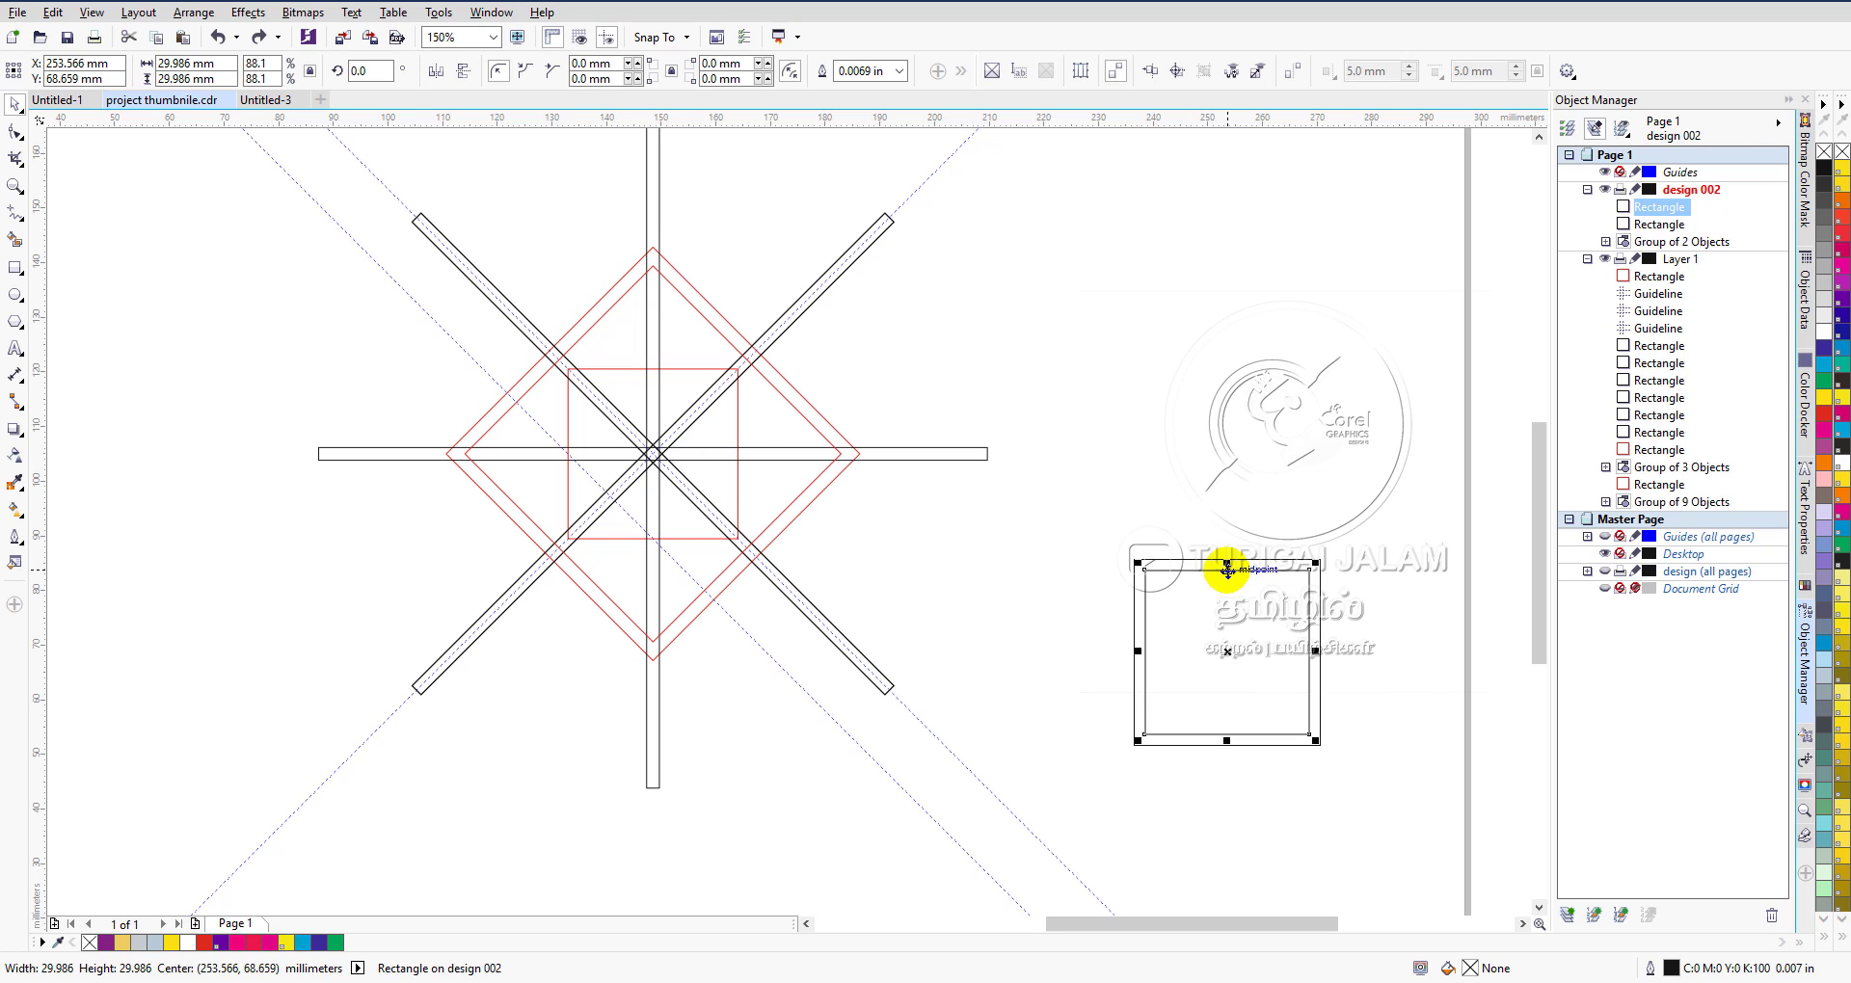
key("Delete")
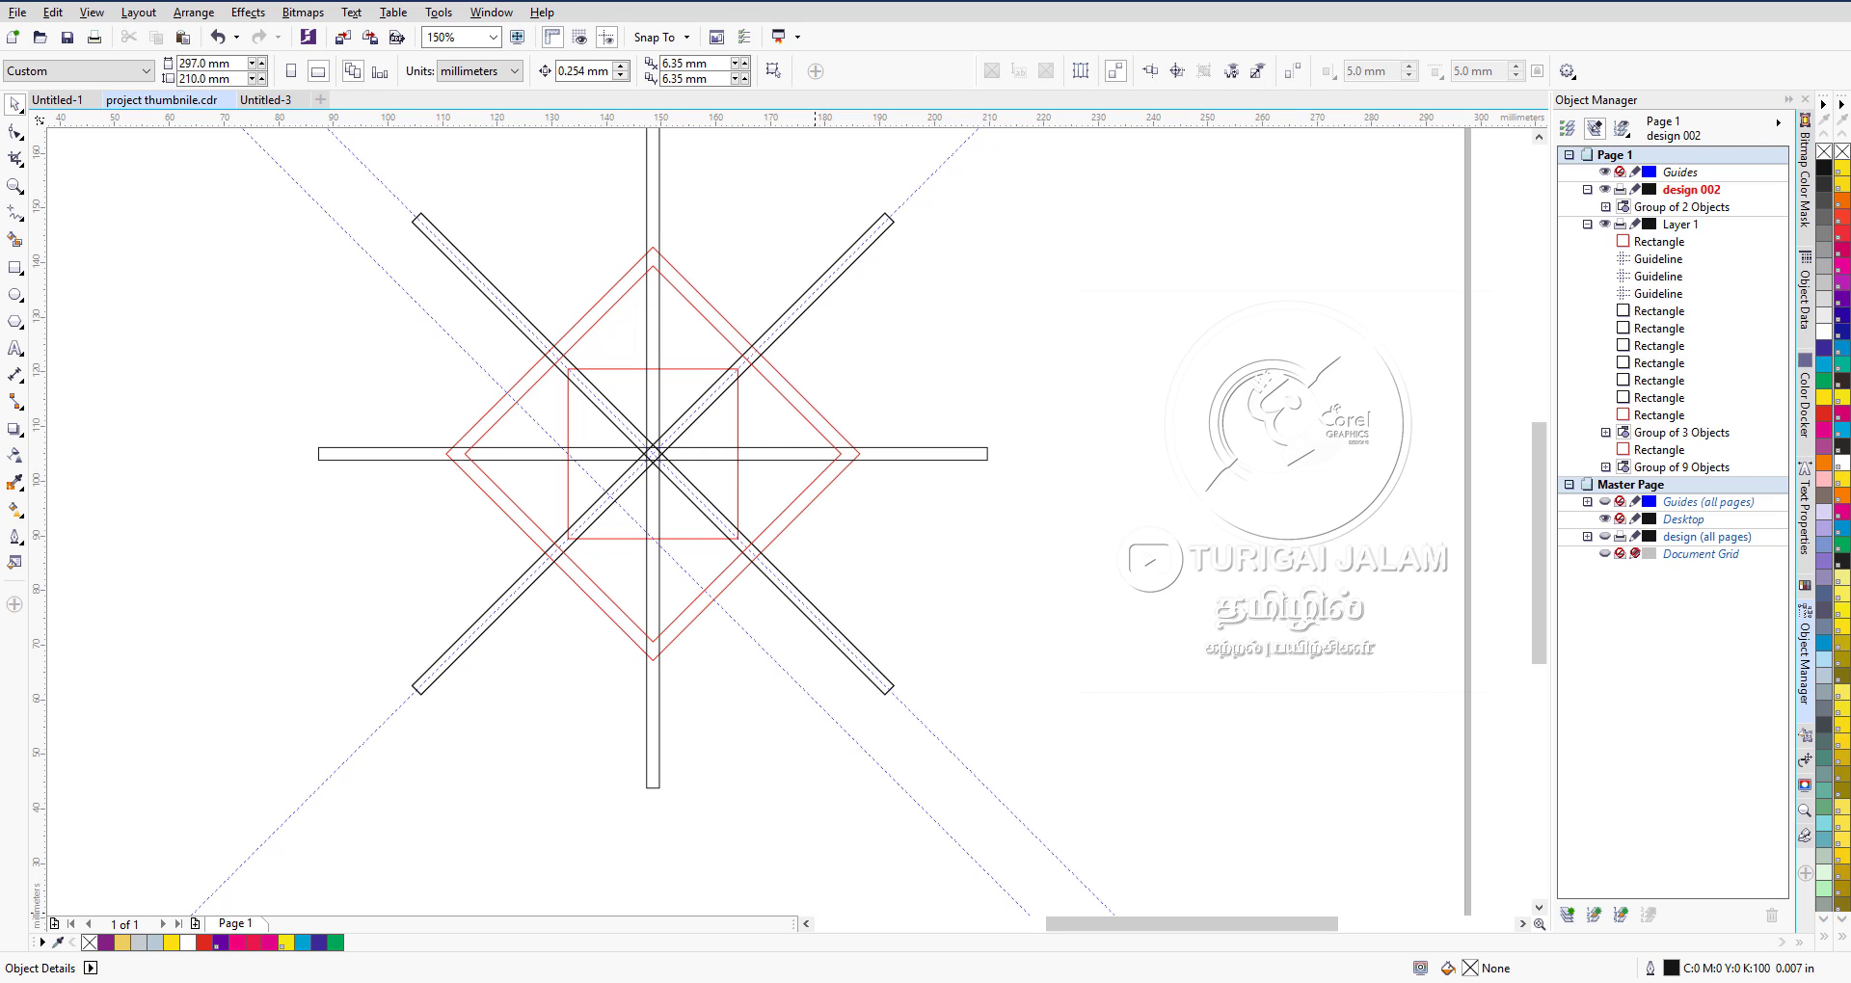